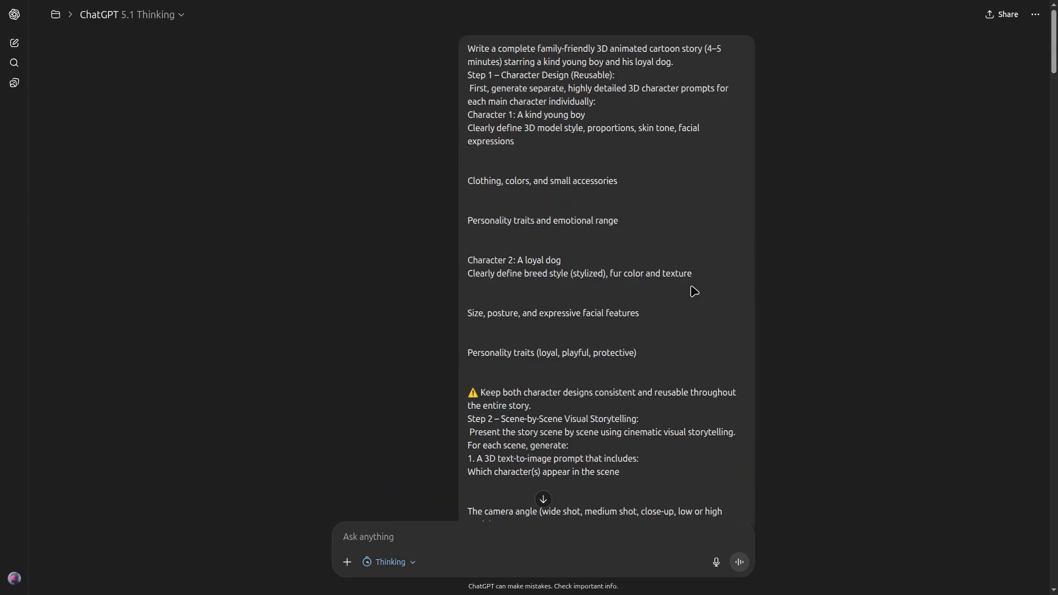
- Read through the generated story, examining the boy and dog character designs and the text-to-image and image-to-video prompts for each scene
{"action": "scroll", "coordinate": [694, 291], "scroll_direction": "down", "scroll_amount": 14}
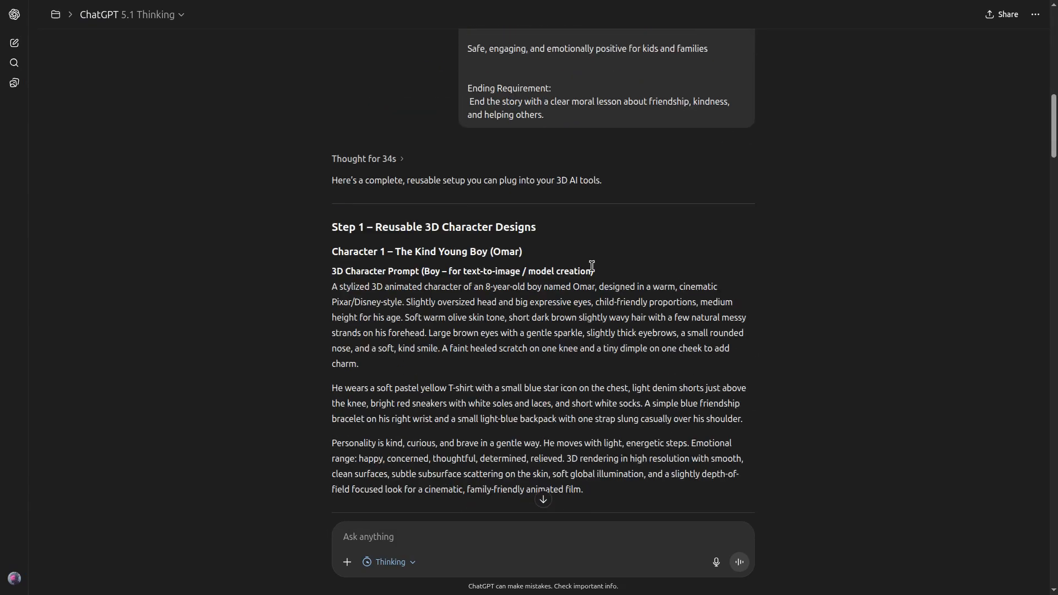
{"action": "scroll", "coordinate": [736, 374], "scroll_direction": "down", "scroll_amount": 15}
{"action": "scroll", "coordinate": [733, 374], "scroll_direction": "up", "scroll_amount": 10}
{"action": "scroll", "coordinate": [733, 374], "scroll_direction": "up", "scroll_amount": 3}
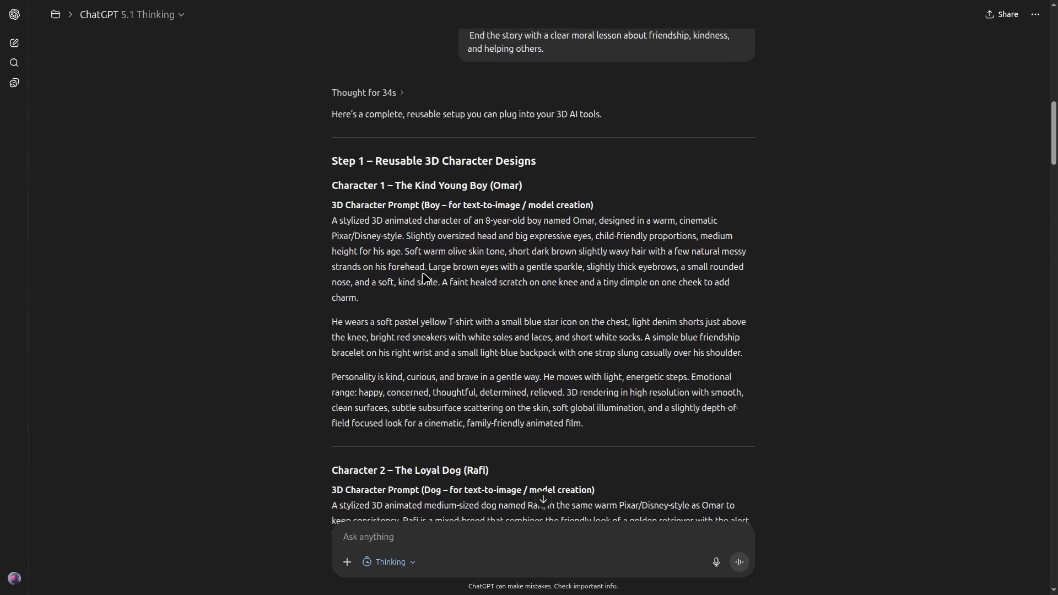
{"action": "scroll", "coordinate": [431, 366], "scroll_direction": "down", "scroll_amount": 3}
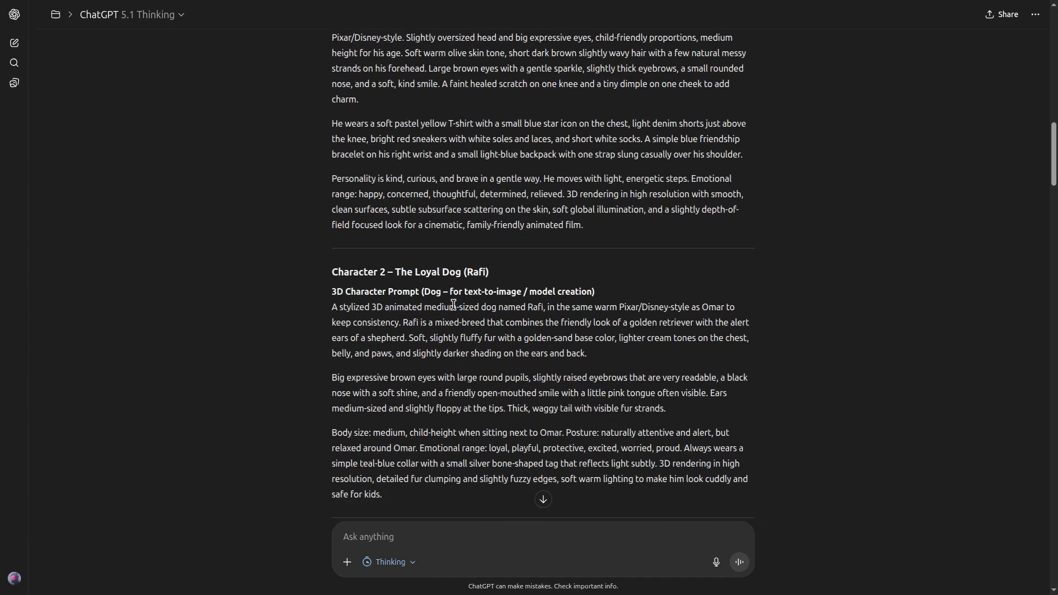
{"action": "scroll", "coordinate": [410, 307], "scroll_direction": "down", "scroll_amount": 5}
{"action": "scroll", "coordinate": [406, 251], "scroll_direction": "down", "scroll_amount": 4}
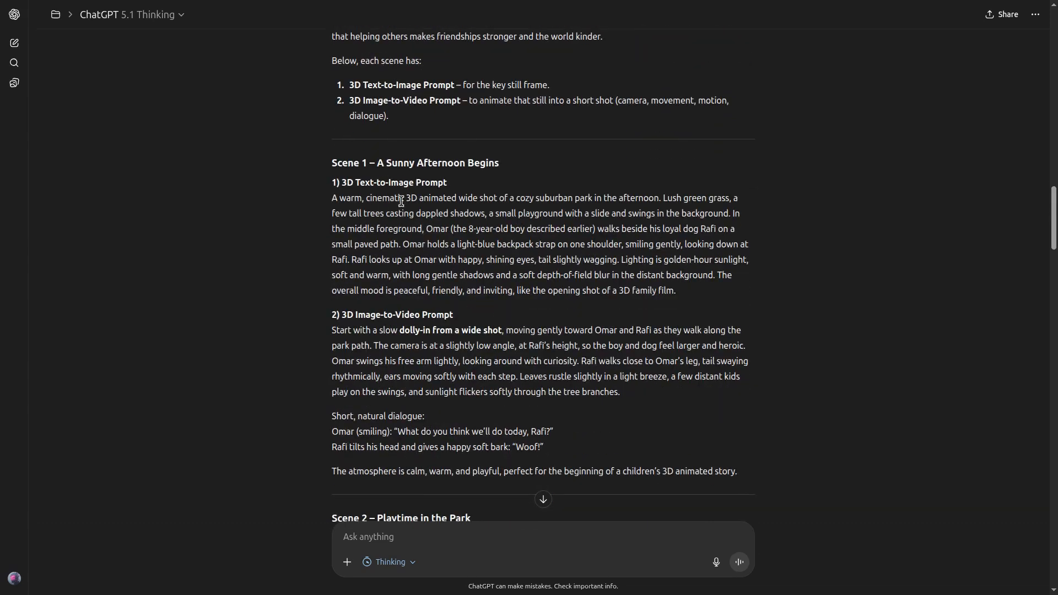
{"action": "scroll", "coordinate": [419, 406], "scroll_direction": "down", "scroll_amount": 5}
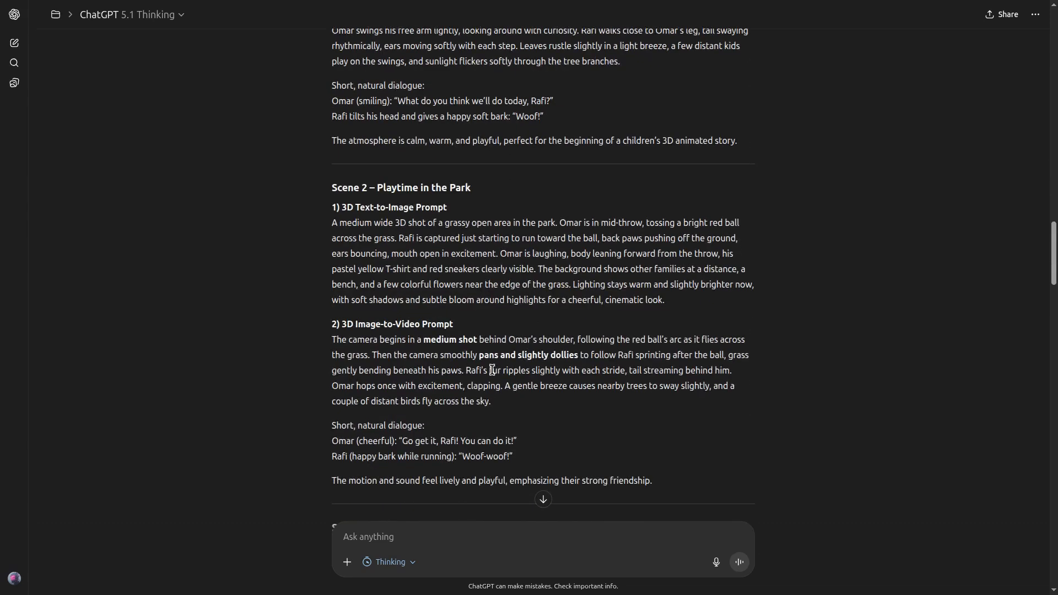
{"action": "scroll", "coordinate": [492, 370], "scroll_direction": "down", "scroll_amount": 5}
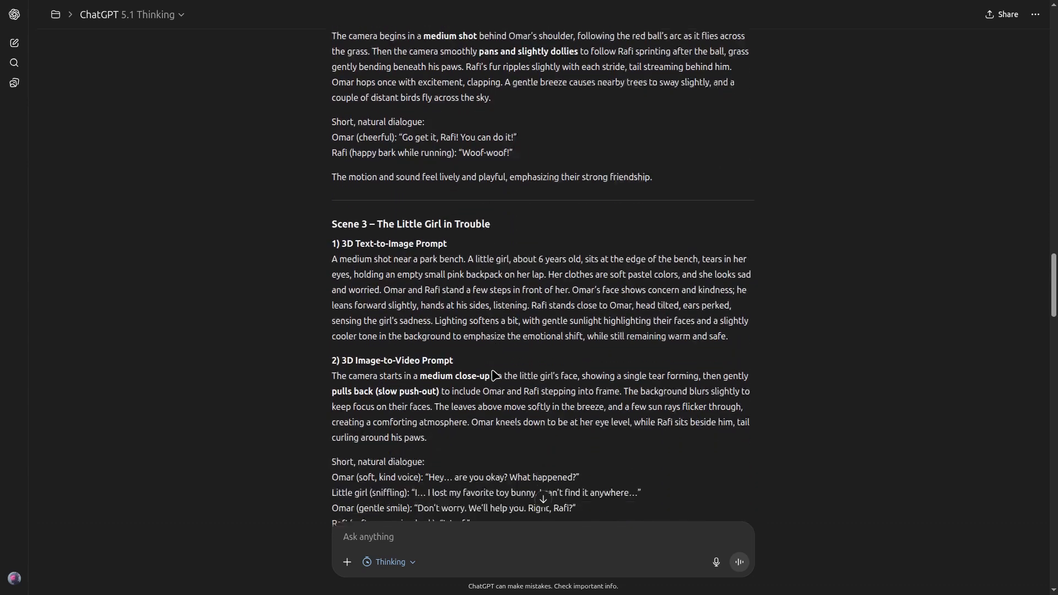
{"action": "scroll", "coordinate": [529, 381], "scroll_direction": "down", "scroll_amount": 2}
{"action": "scroll", "coordinate": [606, 384], "scroll_direction": "down", "scroll_amount": 7}
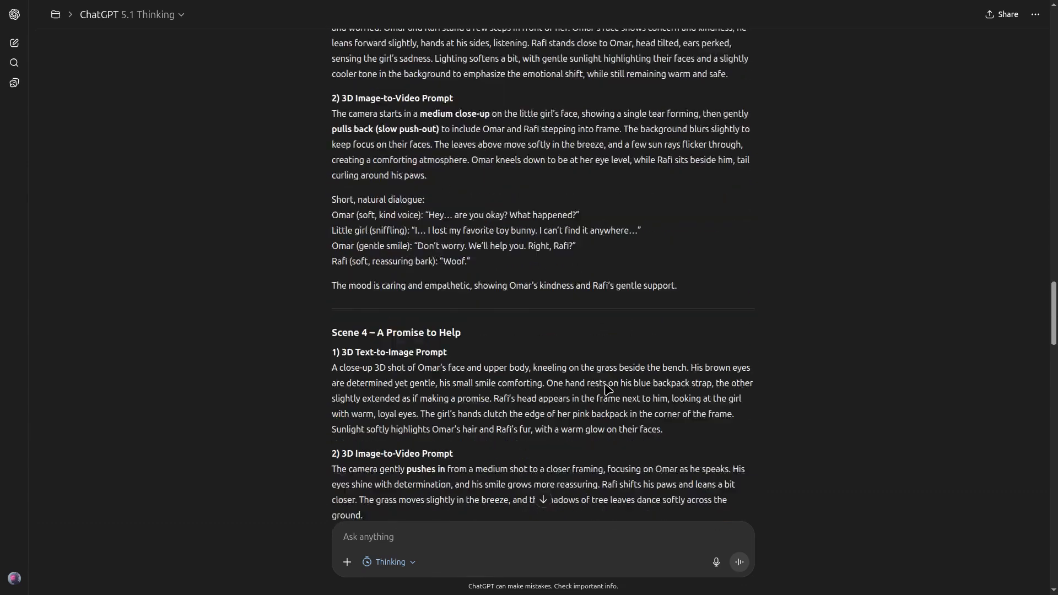
{"action": "scroll", "coordinate": [622, 384], "scroll_direction": "down", "scroll_amount": 5}
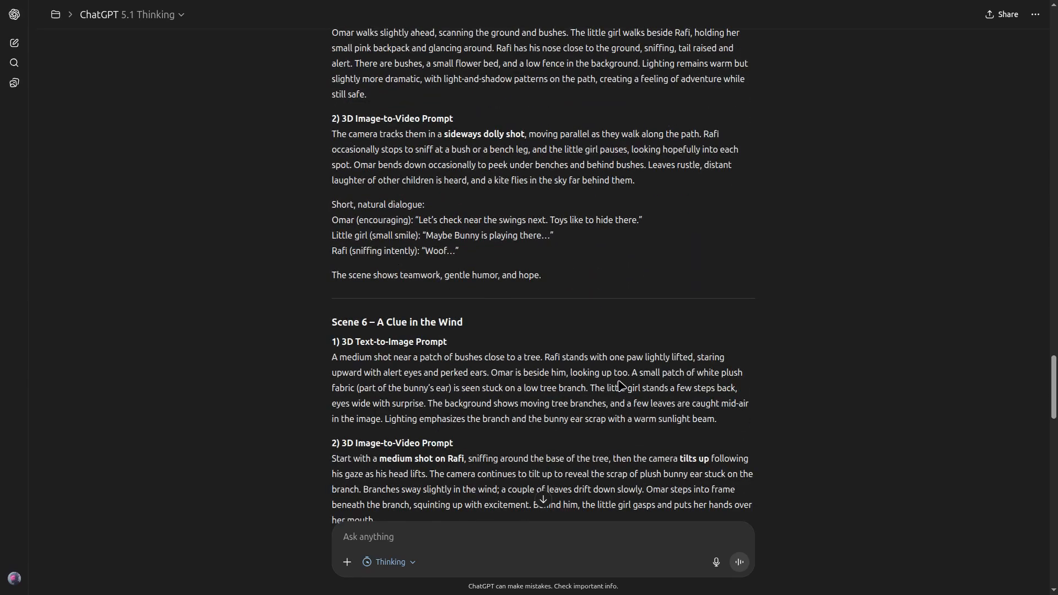
{"action": "scroll", "coordinate": [621, 384], "scroll_direction": "down", "scroll_amount": 16}
{"action": "scroll", "coordinate": [621, 388], "scroll_direction": "down", "scroll_amount": 11}
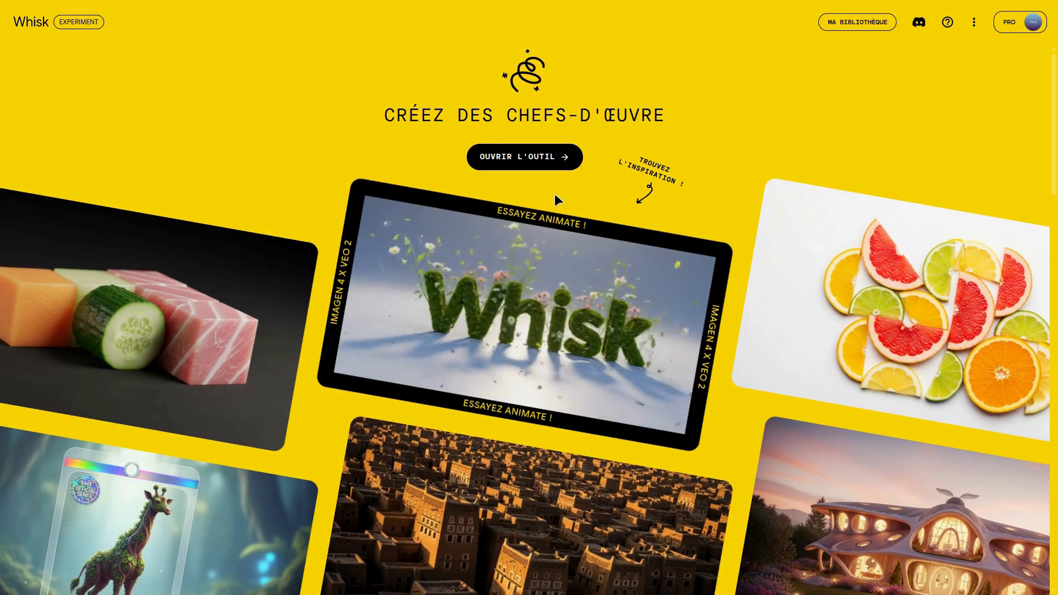
- In Whisk, open the creation tool, dismissing the AI credits notice, and show the generation settings
{"action": "left_click", "coordinate": [527, 157]}
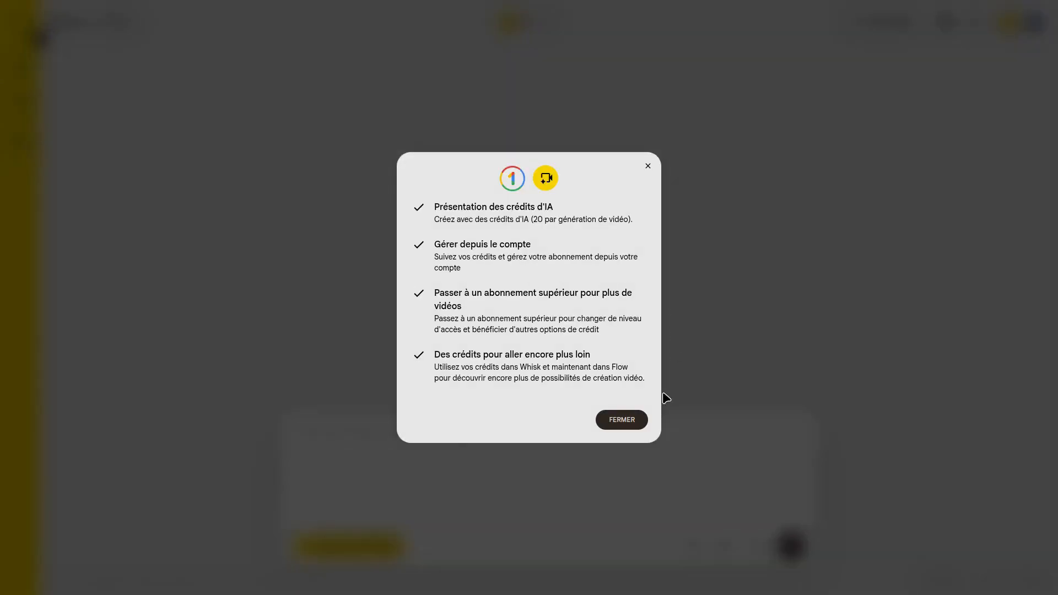
{"action": "left_click", "coordinate": [648, 167]}
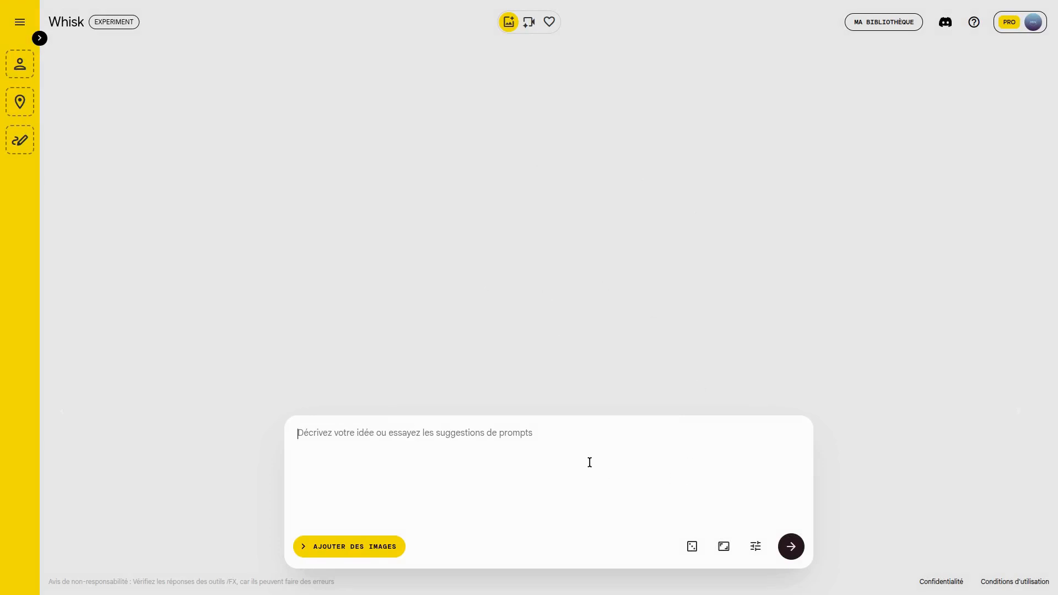
{"action": "left_click", "coordinate": [756, 545]}
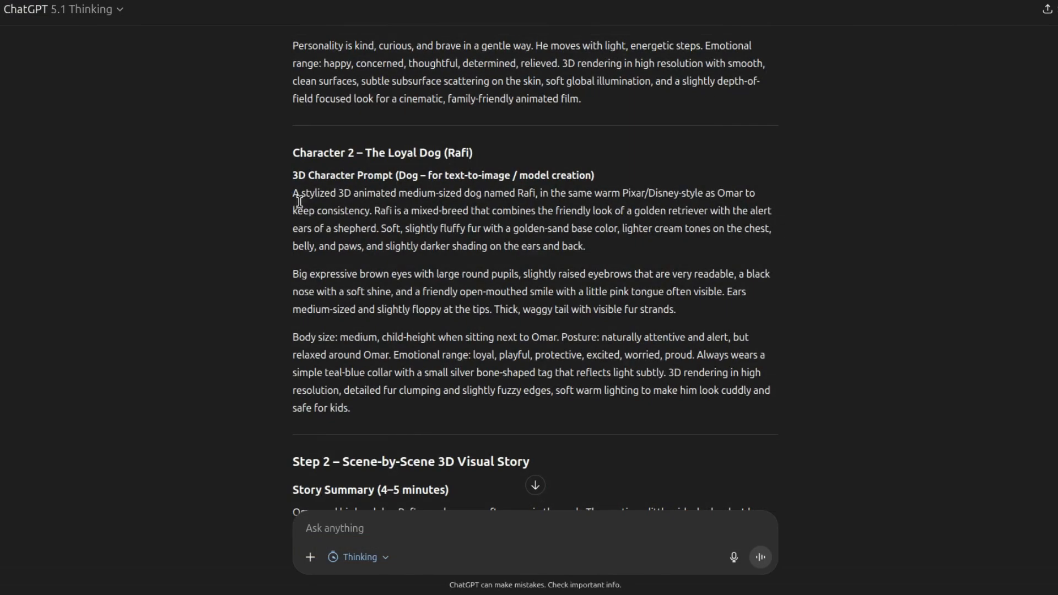
- Copy the loyal dog's 3D character prompt from the ChatGPT story into Whisk and generate the dog images
{"action": "left_click_drag", "start_coordinate": [297, 197], "coordinate": [366, 411]}
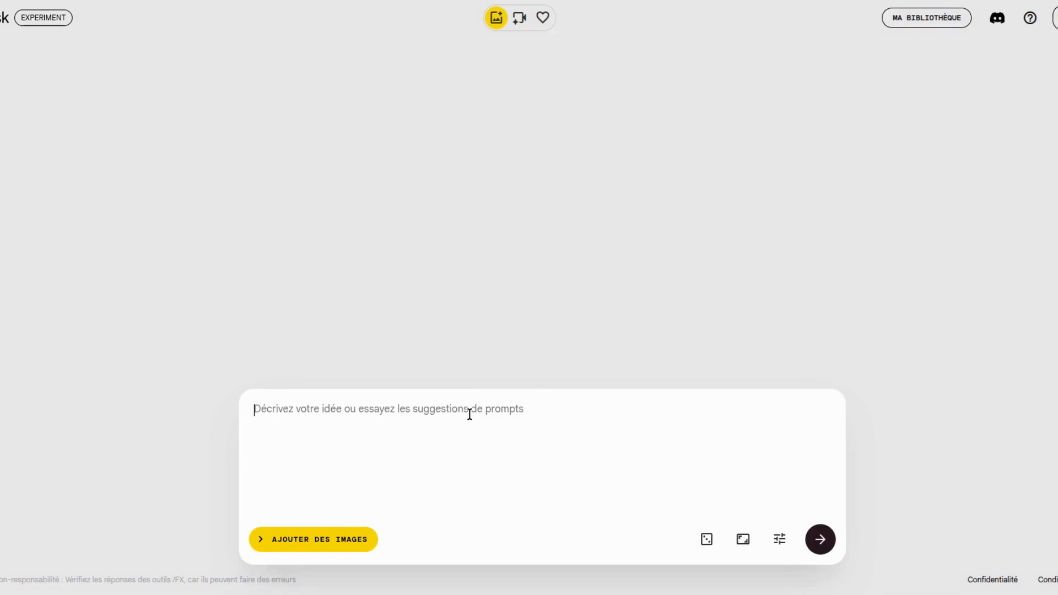
{"action": "type", "text": "A stylized 3D animated medium-sized dog named Rafi, in the same warm Pixar/Disney-style as Omar to keep consistency. Rafi is a mixed-breed that combines the friendly look of a golden retriever with the alert ears of a shepherd. Soft, slightly fluffy fur with a golden-sand base color, lighter cream tones on the chest, belly, and paws, and slightly darker shading on the ears and back.  Big expressive brown eyes with large round pupils, slightly raised eyebrows that are very readable, a black nose with a soft shine, and a friendly open-mouthed smile with a little pink tongue often visible. Ears medium-sized and slightly floppy at the tips. Thick, waggy tail with visible fur strands.  Body size: medium, child-height when sitting next to Omar. Posture: naturally attentive and alert, but relaxed around Omar. Emotional range: loyal, playful, protective, excited, worried, proud. Always wears a simple teal-blue collar with a small silver bone-shaped tag that reflects light subtly. 3D rendering in high resolution, detailed fur clumping and slightly fuzzy edges, soft warm lighting to make him look cuddly and safe for kids."}
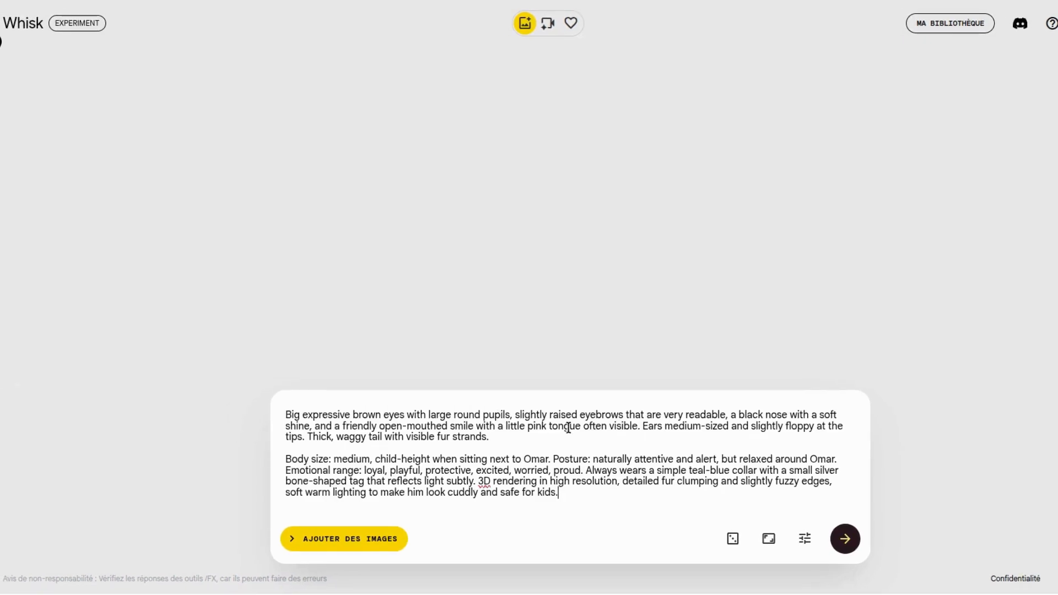
{"action": "left_click", "coordinate": [846, 538]}
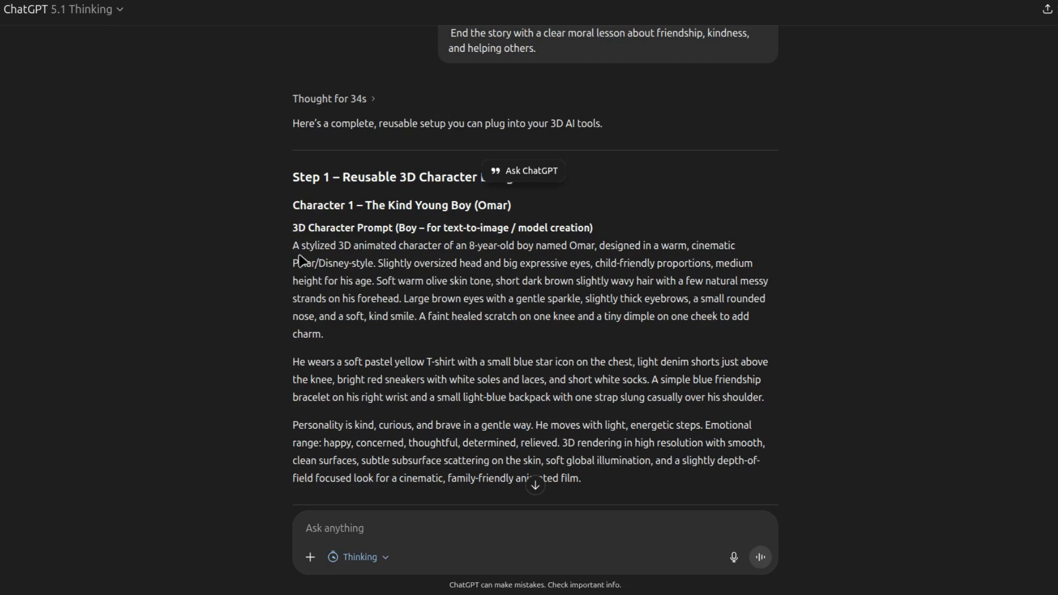
- Replace the Whisk prompt with the young boy's 3D character prompt from ChatGPT and generate the boy images
{"action": "left_click_drag", "start_coordinate": [302, 260], "coordinate": [317, 282]}
{"action": "left_click_drag", "start_coordinate": [294, 237], "coordinate": [600, 482]}
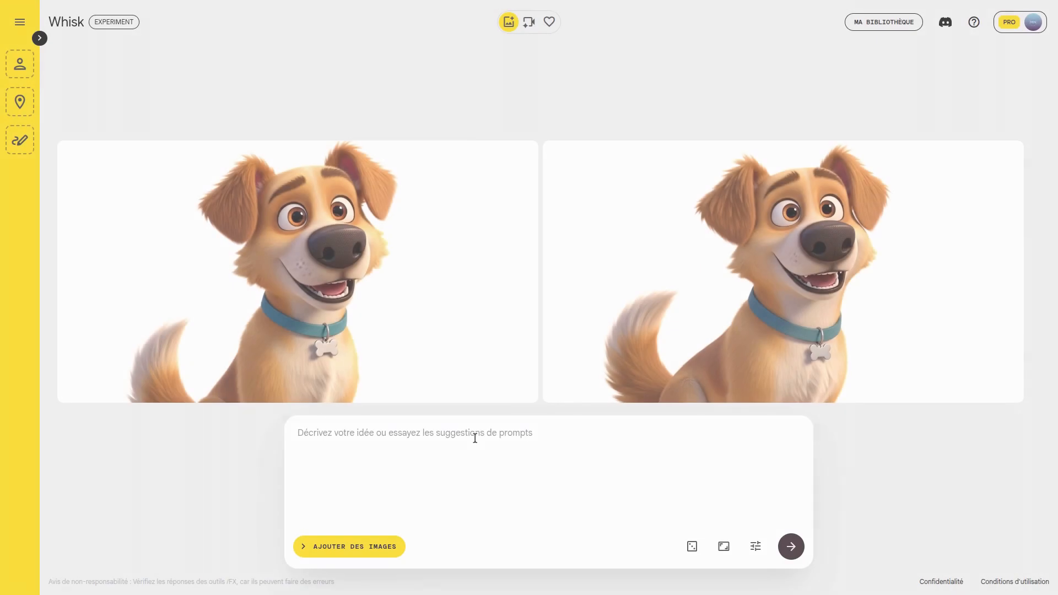
{"action": "key", "text": "ctrl+v"}
{"action": "left_click", "coordinate": [791, 546]}
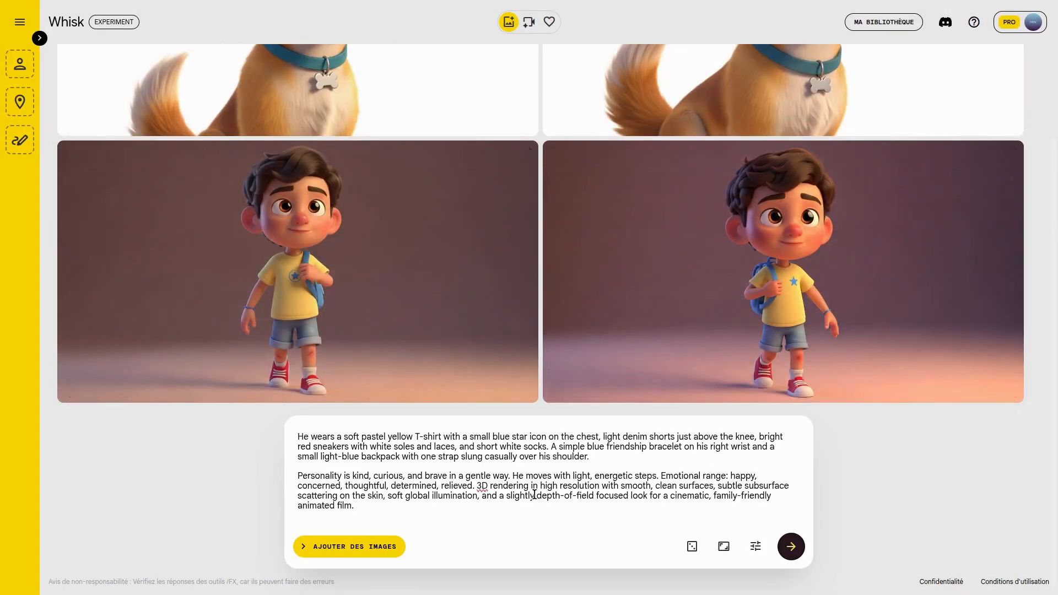
- Add one generated boy image and one generated dog image as two separate subject references
{"action": "scroll", "coordinate": [746, 361], "scroll_direction": "up", "scroll_amount": 3}
{"action": "scroll", "coordinate": [746, 360], "scroll_direction": "down", "scroll_amount": 3}
{"action": "scroll", "coordinate": [239, 444], "scroll_direction": "up", "scroll_amount": 3}
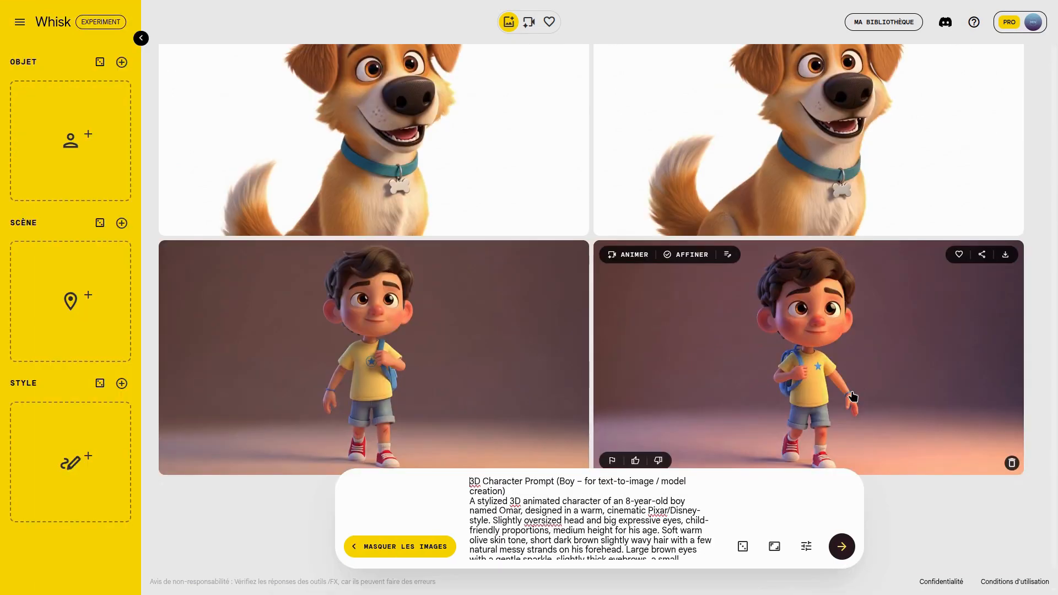
{"action": "left_click_drag", "start_coordinate": [852, 397], "coordinate": [71, 122]}
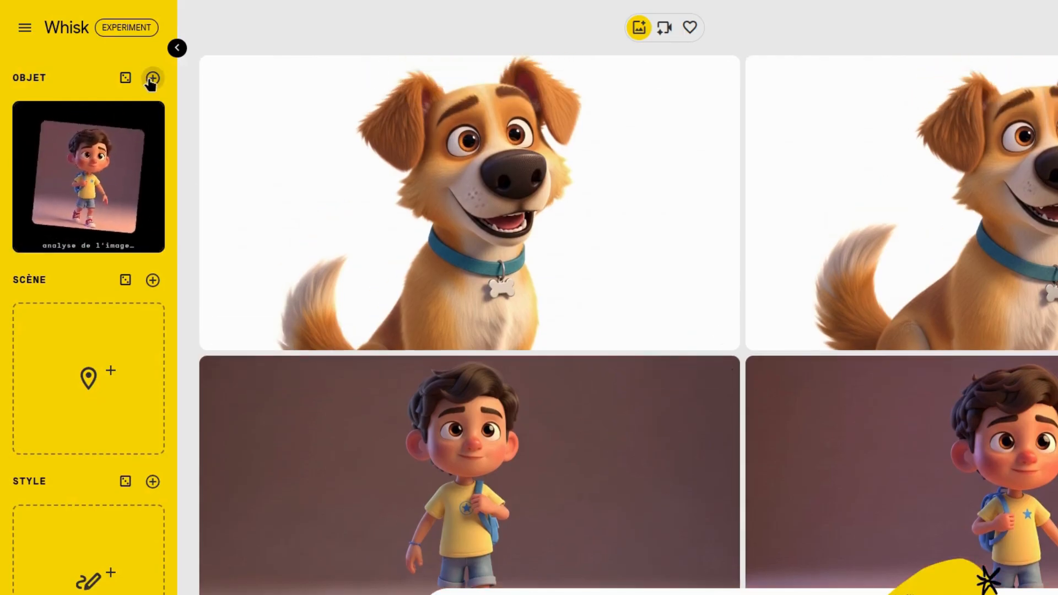
{"action": "left_click", "coordinate": [153, 78]}
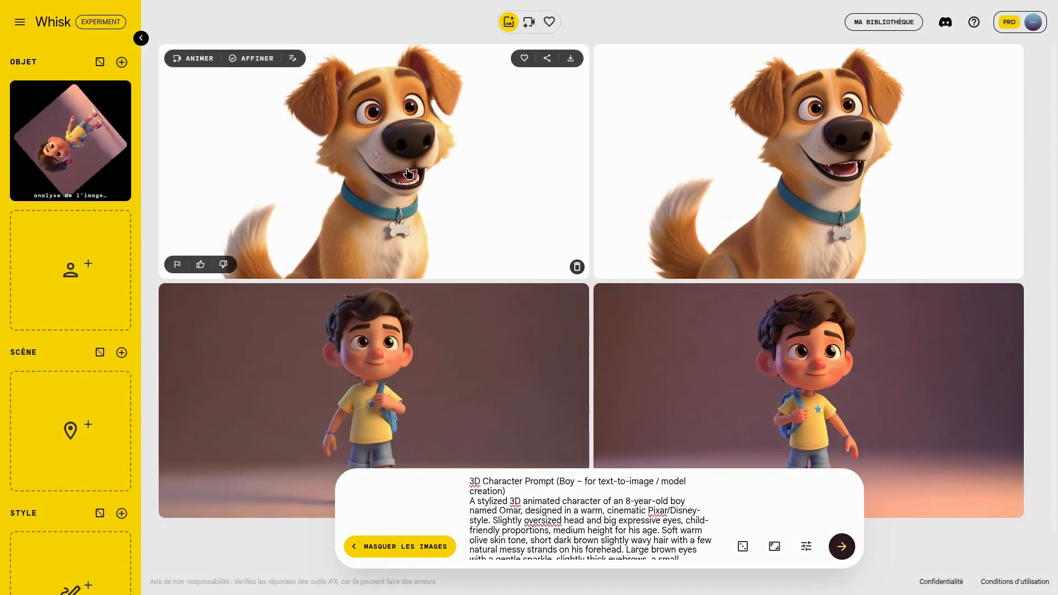
{"action": "left_click_drag", "start_coordinate": [757, 172], "coordinate": [62, 253]}
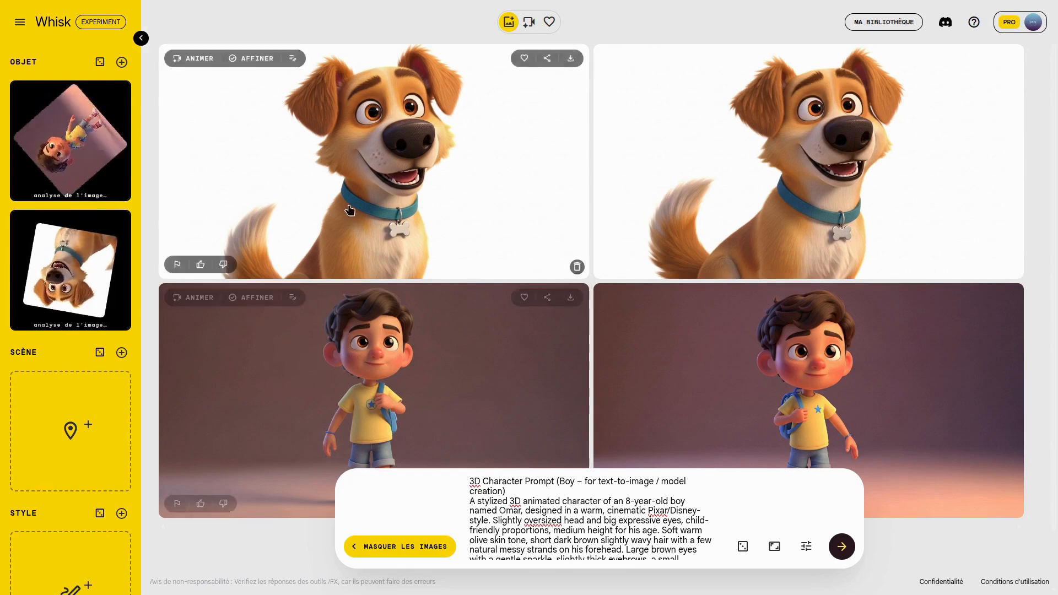
{"action": "scroll", "coordinate": [545, 321], "scroll_direction": "down", "scroll_amount": 1}
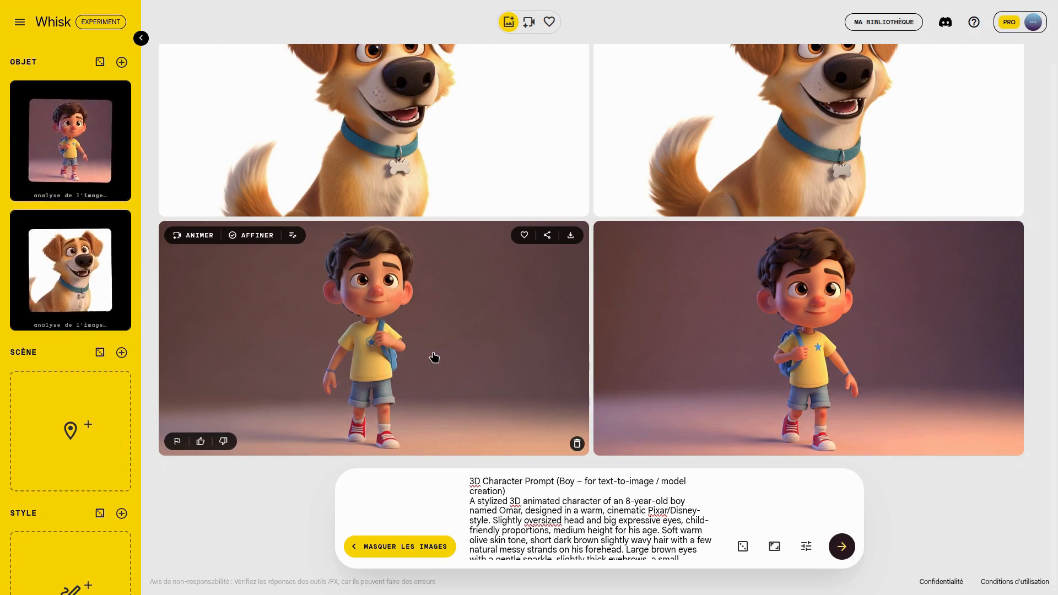
{"action": "scroll", "coordinate": [386, 330], "scroll_direction": "up", "scroll_amount": 1}
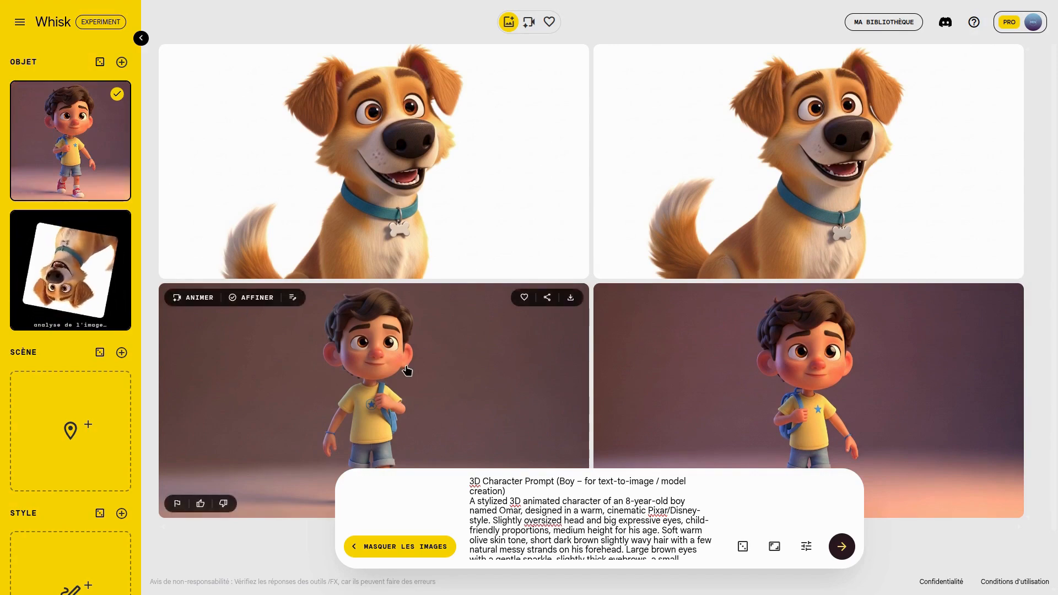
{"action": "scroll", "coordinate": [406, 371], "scroll_direction": "down", "scroll_amount": 1}
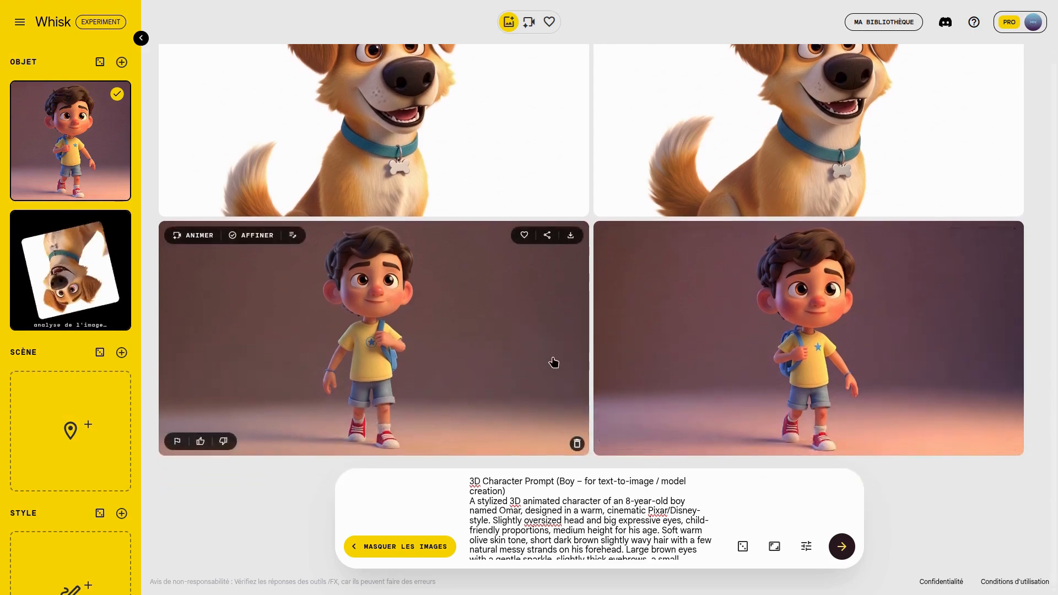
{"action": "scroll", "coordinate": [550, 359], "scroll_direction": "up", "scroll_amount": 1}
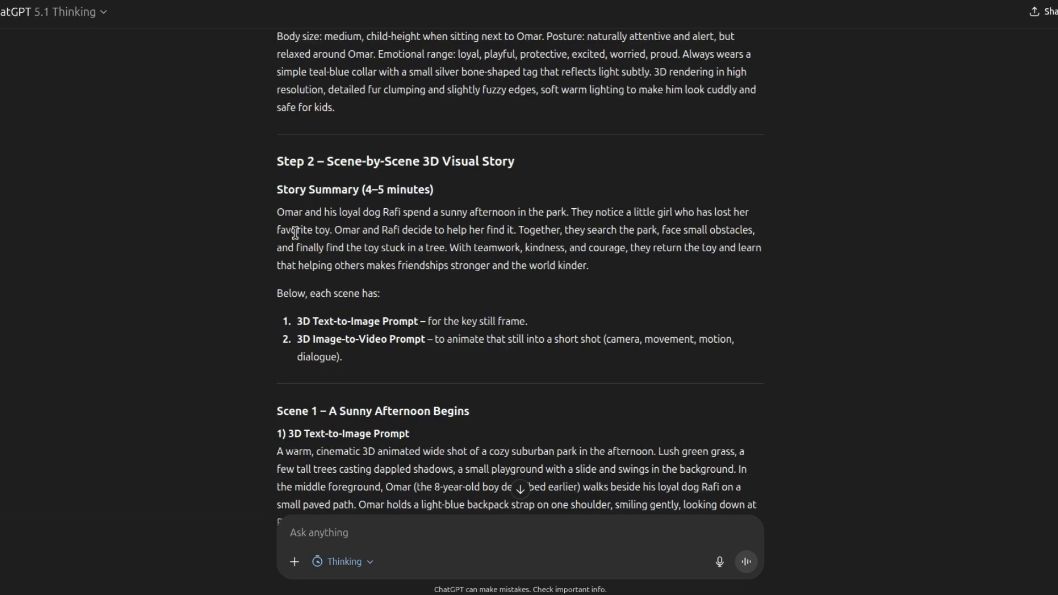
{"action": "scroll", "coordinate": [295, 233], "scroll_direction": "down", "scroll_amount": 4}
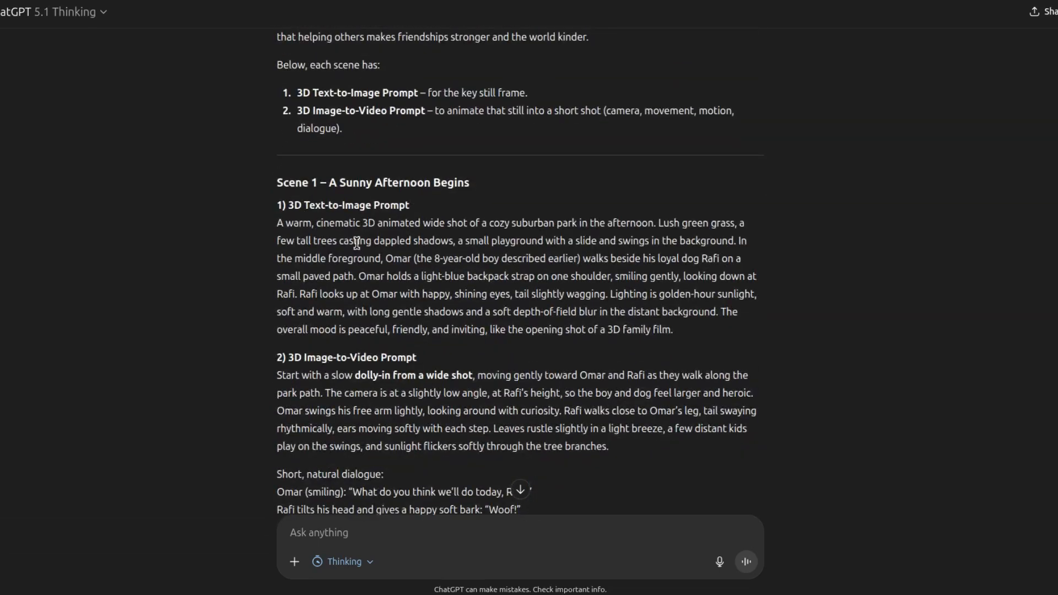
- Copy the Scene 1 3D text-to-image prompt from ChatGPT into Whisk, check the aspect ratio options and generate the park images
{"action": "scroll", "coordinate": [356, 243], "scroll_direction": "down", "scroll_amount": 1}
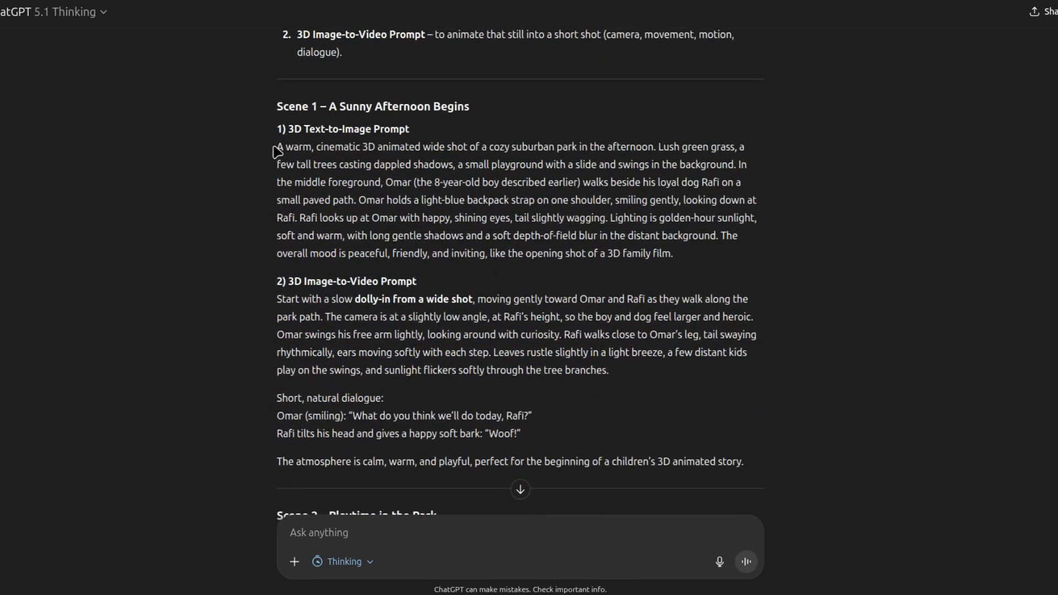
{"action": "left_click_drag", "start_coordinate": [292, 162], "coordinate": [665, 253]}
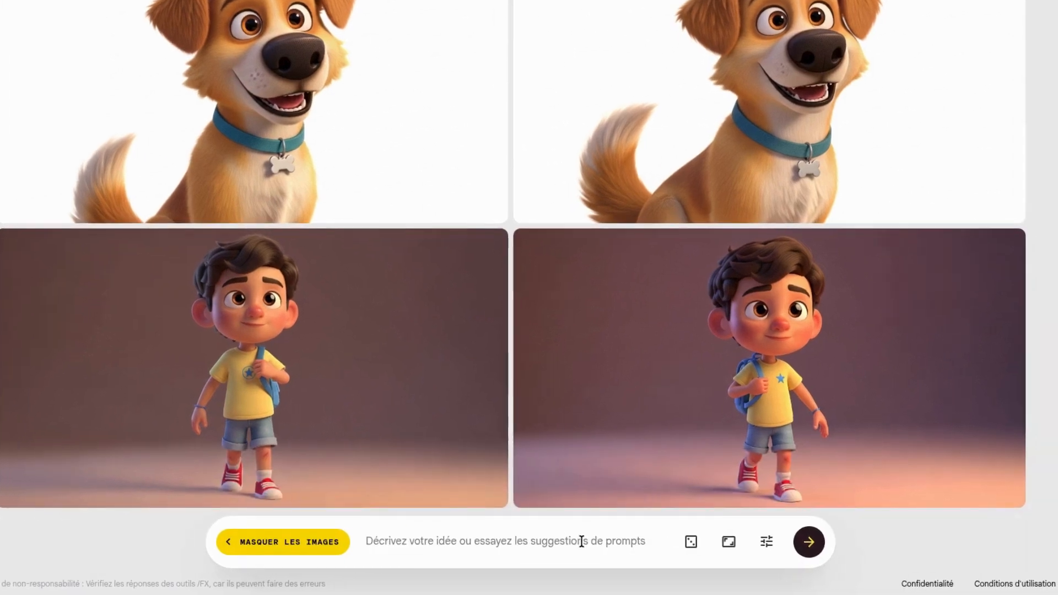
{"action": "key", "text": "ctrl+v"}
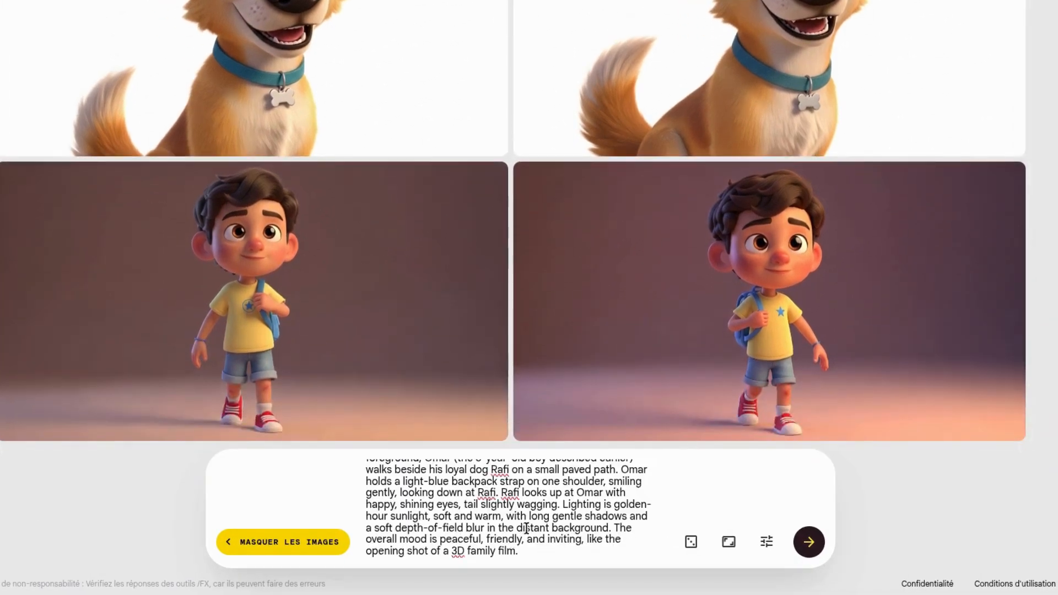
{"action": "left_click", "coordinate": [729, 542]}
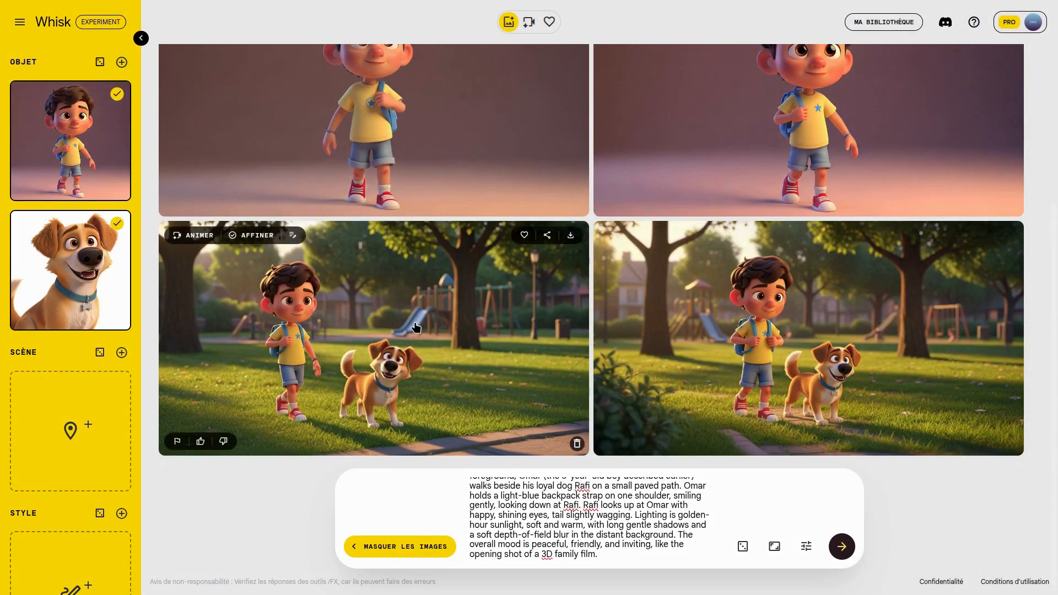
- Inspect both generated Scene 1 park images at enlarged size, closing each preview after viewing
{"action": "left_click", "coordinate": [416, 327]}
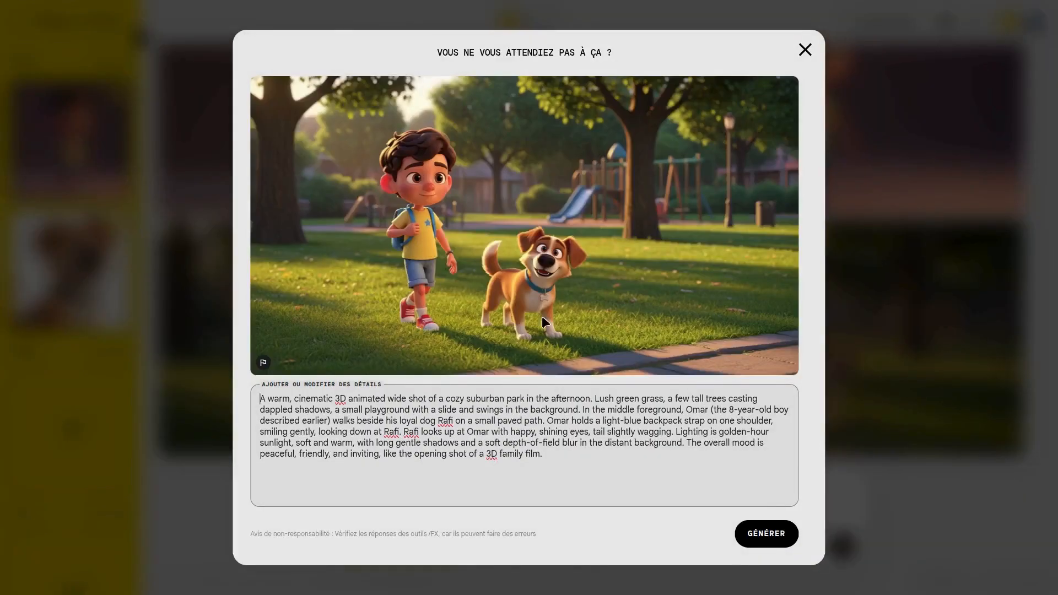
{"action": "left_click", "coordinate": [803, 58]}
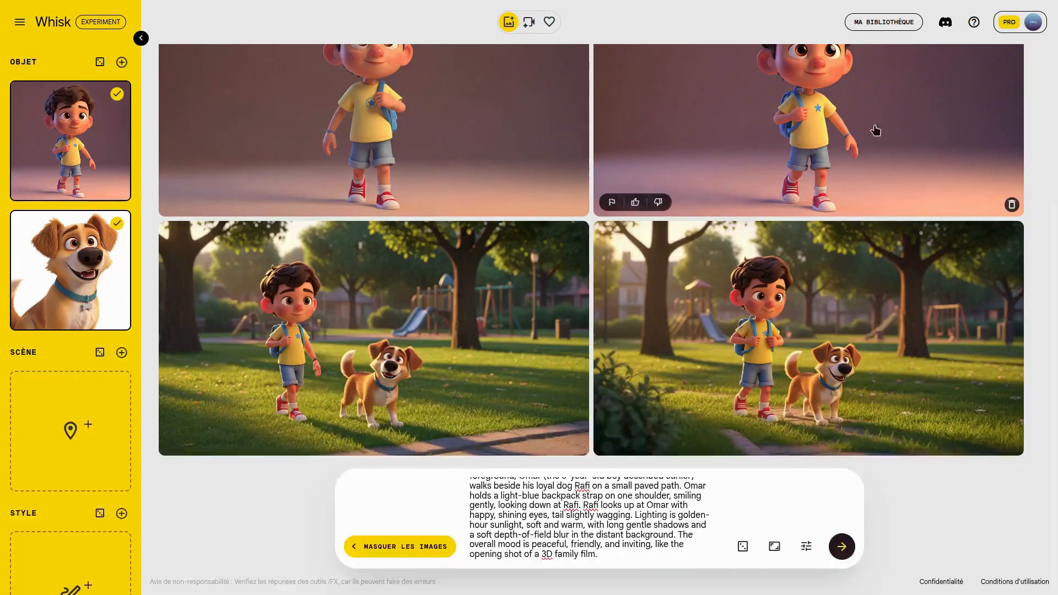
{"action": "left_click", "coordinate": [879, 330]}
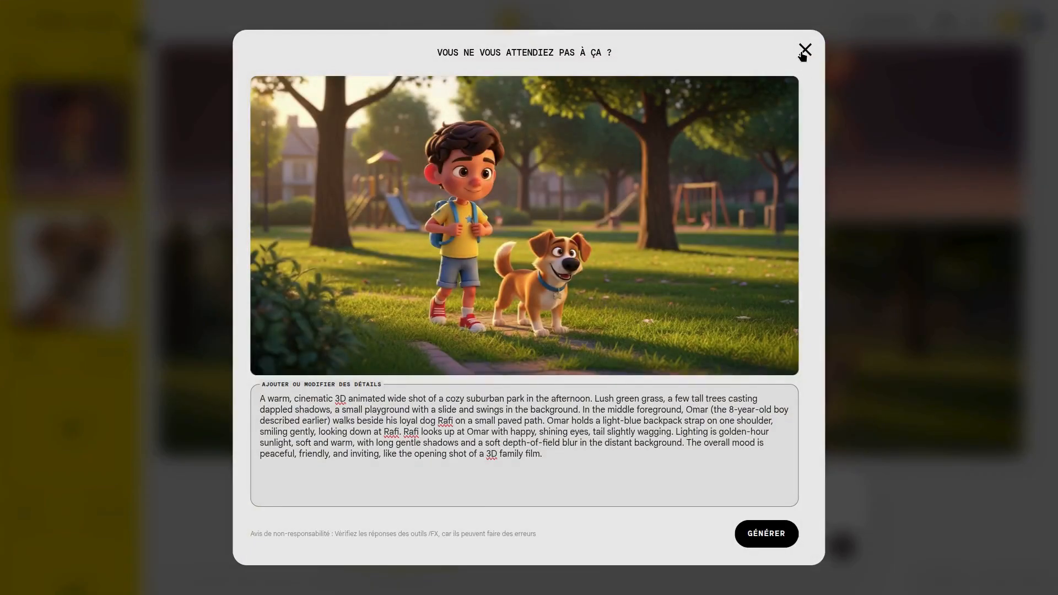
{"action": "left_click", "coordinate": [803, 53]}
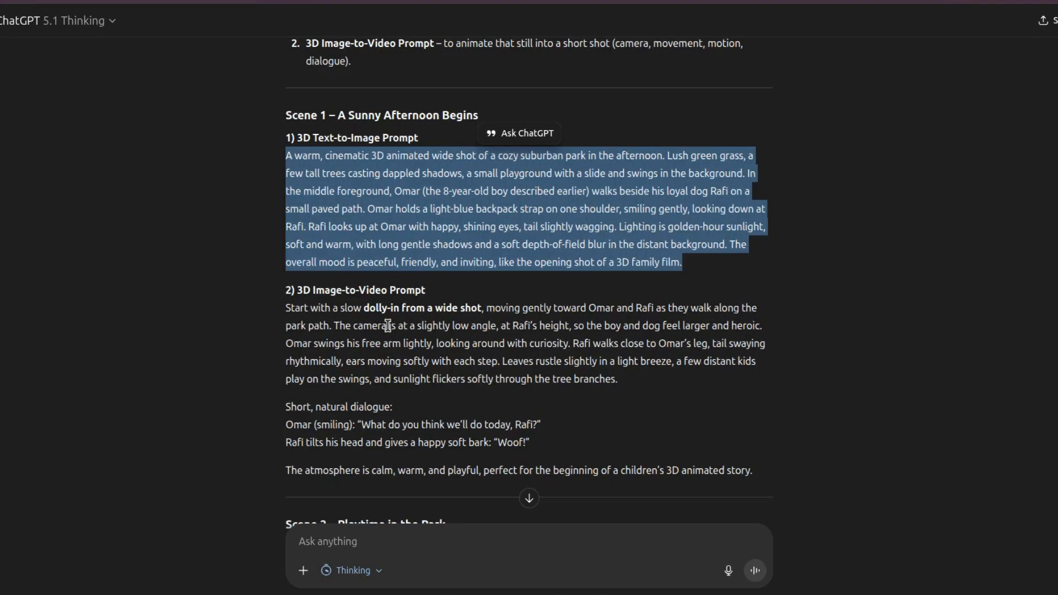
- Generate the Scene 2 images from its ChatGPT text-to-image prompt, changing the boy's name before "is in mid-throw" to "the boy"
{"action": "scroll", "coordinate": [374, 320], "scroll_direction": "down", "scroll_amount": 5}
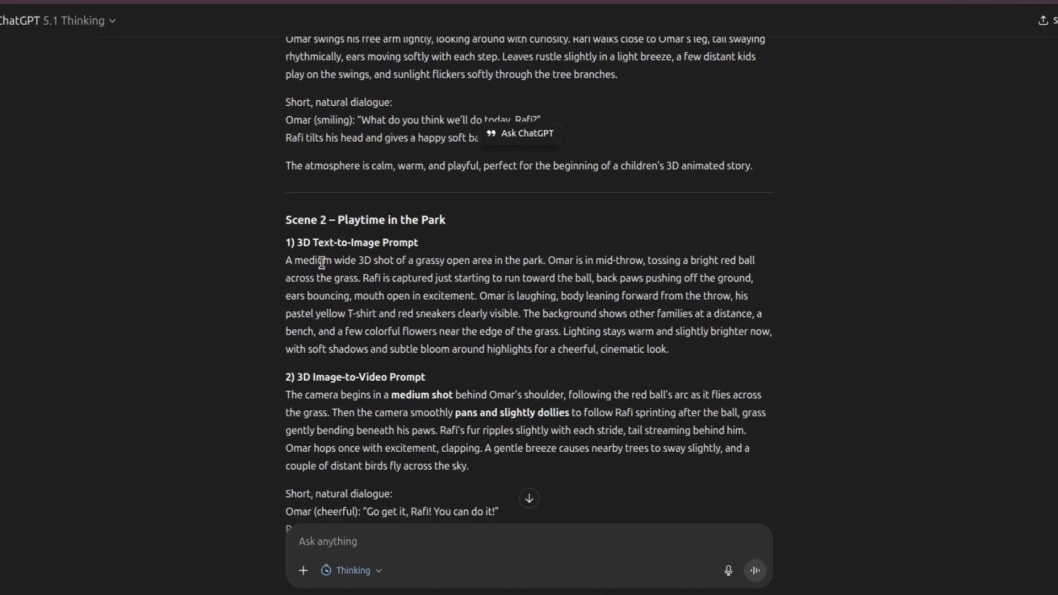
{"action": "left_click_drag", "start_coordinate": [287, 261], "coordinate": [704, 352]}
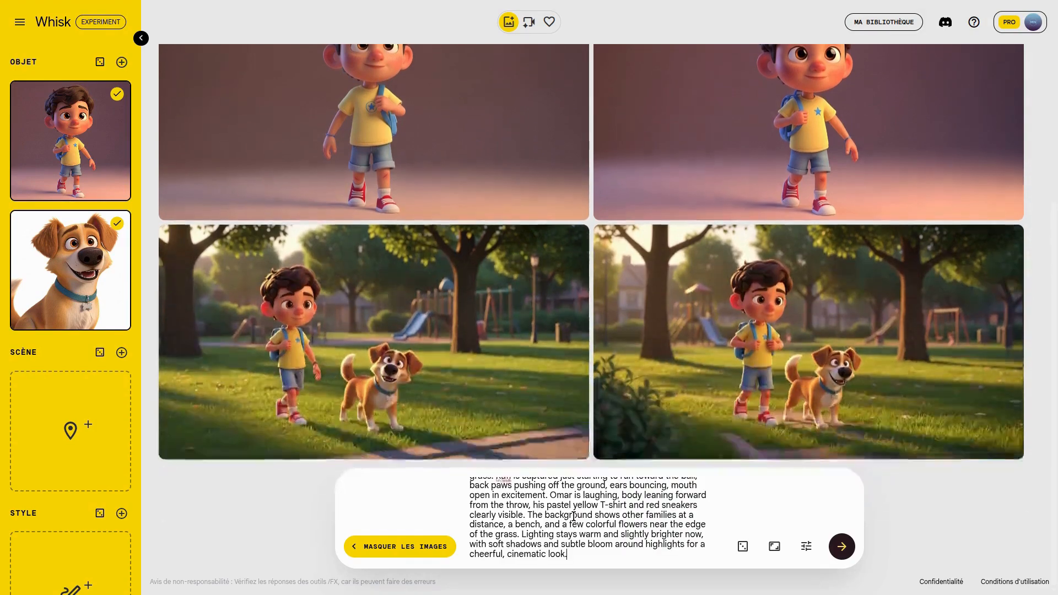
{"action": "scroll", "coordinate": [584, 522], "scroll_direction": "up", "scroll_amount": 2}
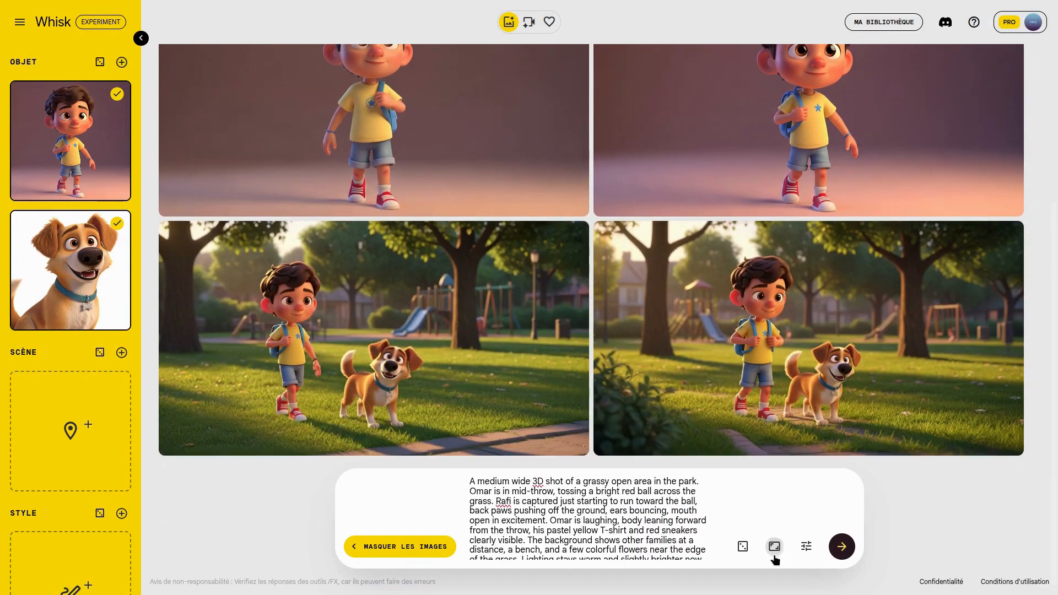
{"action": "left_click", "coordinate": [838, 551]}
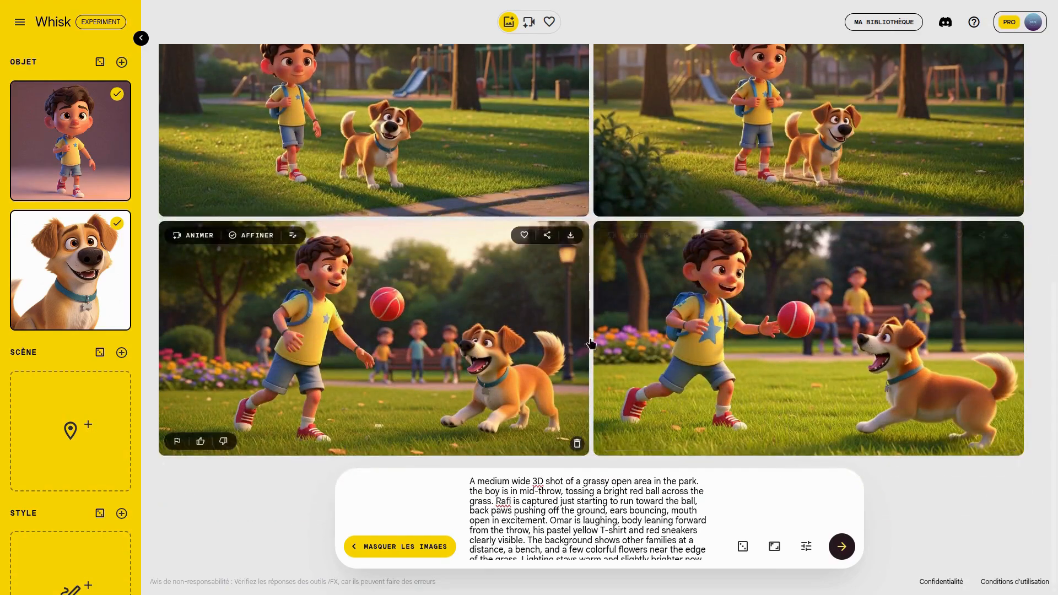
- Inspect the Scene 2 image with the ball in the boy's hand at enlarged size, closing its preview after viewing
{"action": "left_click", "coordinate": [812, 369]}
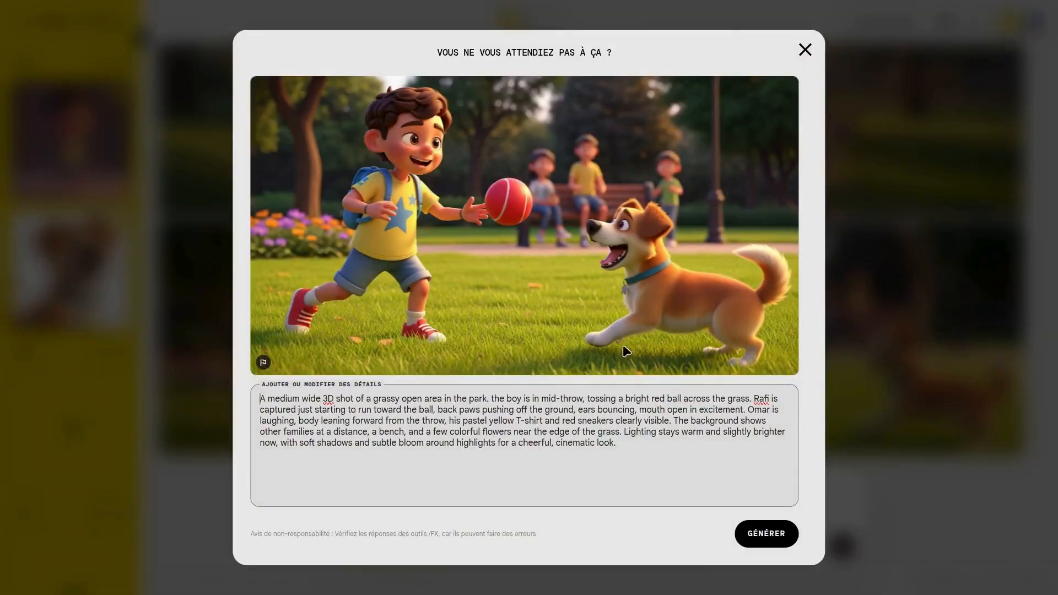
{"action": "left_click", "coordinate": [804, 62]}
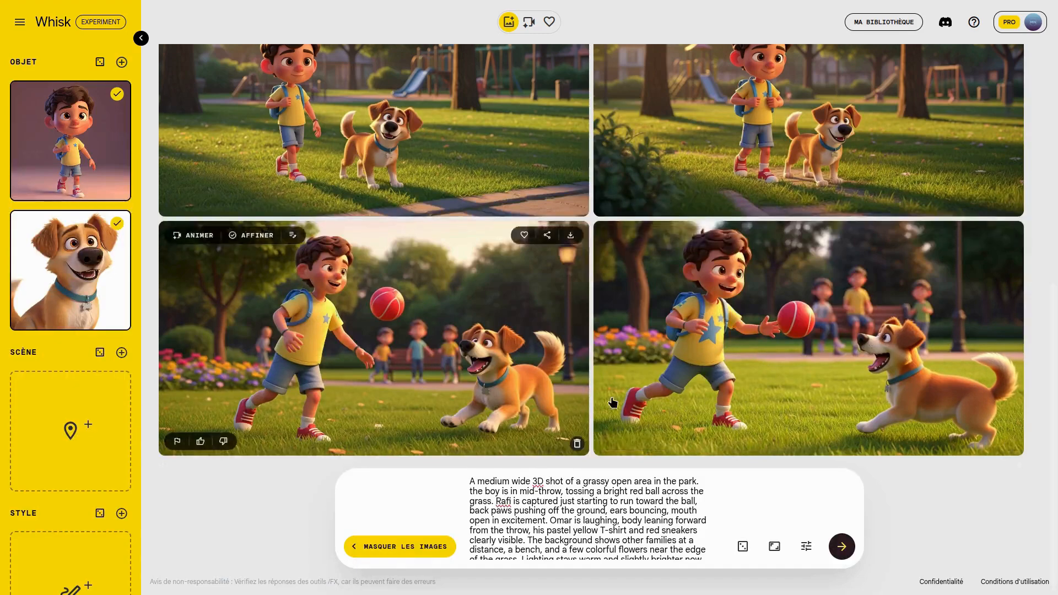
{"action": "scroll", "coordinate": [711, 391], "scroll_direction": "up", "scroll_amount": 2}
{"action": "scroll", "coordinate": [711, 392], "scroll_direction": "up", "scroll_amount": 3}
- Generate the Scene 3 park-bench images from the ChatGPT text-to-image prompt, replacing the characters' names with "boy" and "the dog"
{"action": "scroll", "coordinate": [711, 391], "scroll_direction": "down", "scroll_amount": 6}
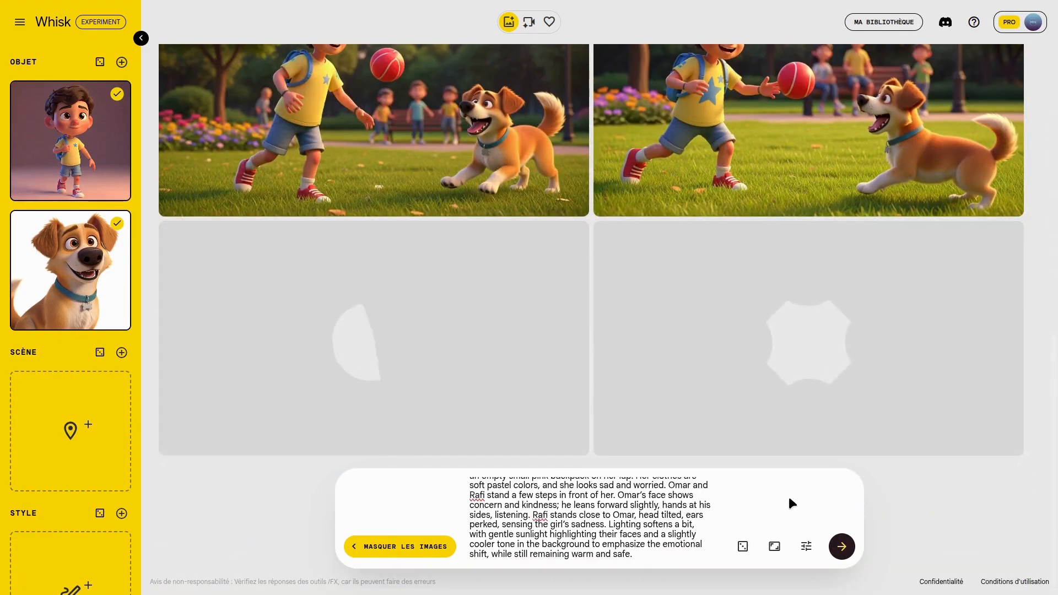
{"action": "scroll", "coordinate": [850, 415], "scroll_direction": "up", "scroll_amount": 5}
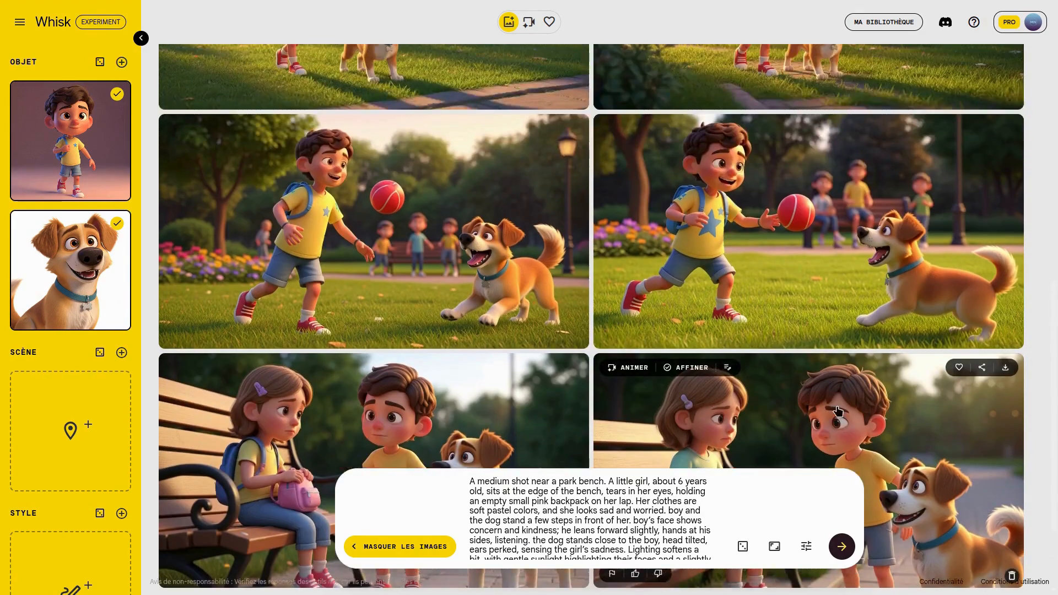
{"action": "scroll", "coordinate": [838, 411], "scroll_direction": "down", "scroll_amount": 3}
{"action": "scroll", "coordinate": [838, 410], "scroll_direction": "down", "scroll_amount": 3}
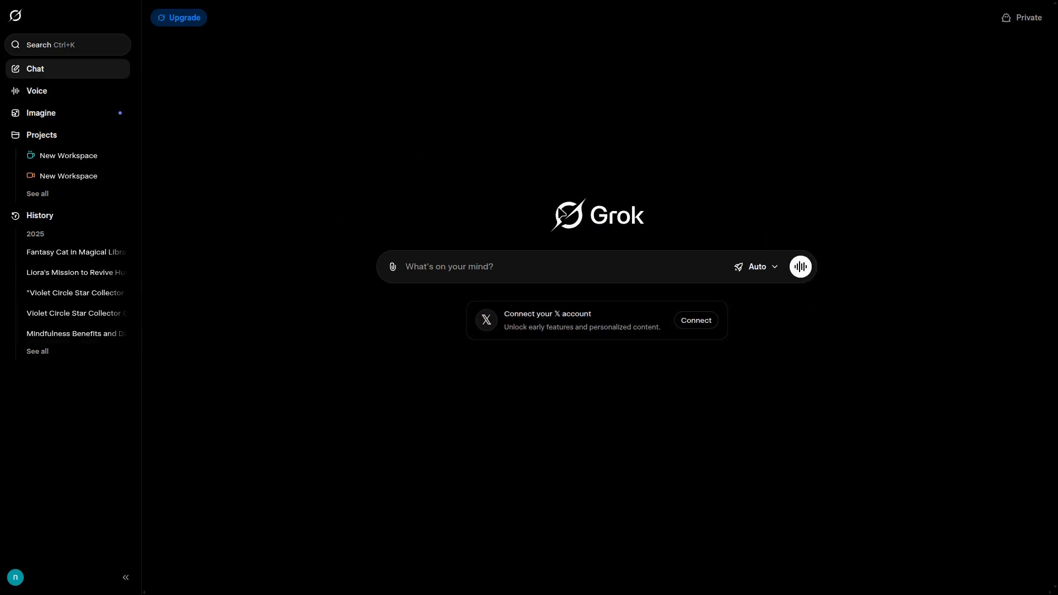
- Switch to Grok, open Imagine and upload the park image 111.jpeg from the scences folder
{"action": "left_click", "coordinate": [71, 126]}
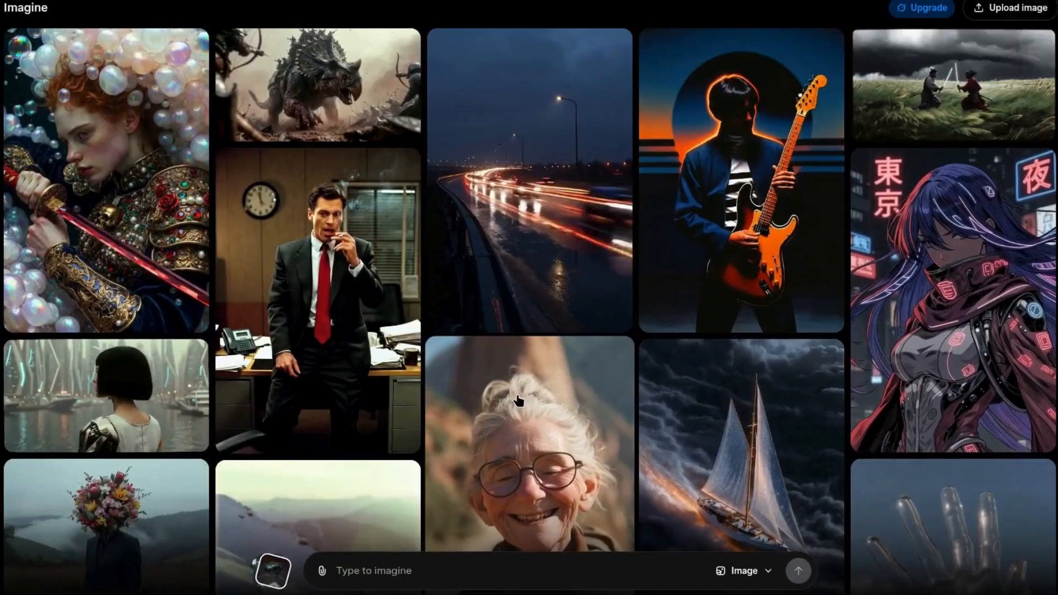
{"action": "scroll", "coordinate": [519, 401], "scroll_direction": "down", "scroll_amount": 3}
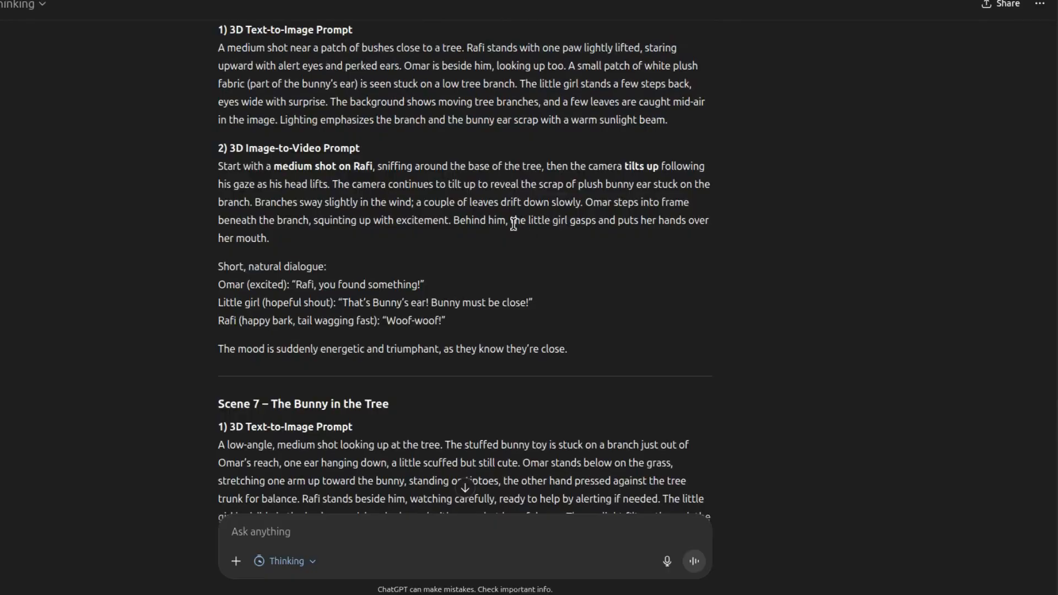
{"action": "scroll", "coordinate": [276, 216], "scroll_direction": "up", "scroll_amount": 2}
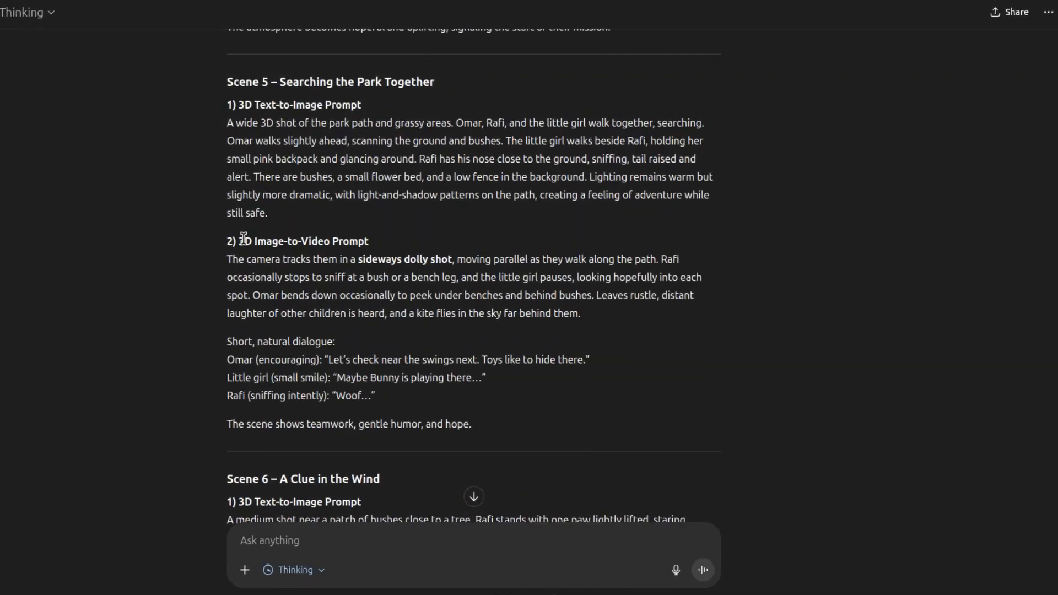
{"action": "scroll", "coordinate": [398, 244], "scroll_direction": "down", "scroll_amount": 7}
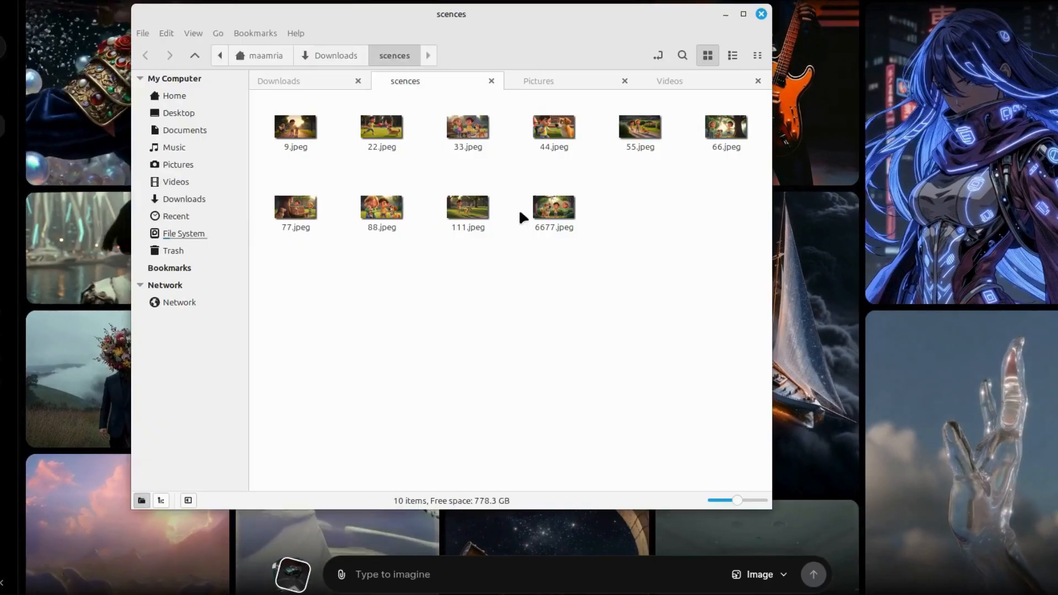
{"action": "left_click_drag", "start_coordinate": [472, 223], "coordinate": [538, 591]}
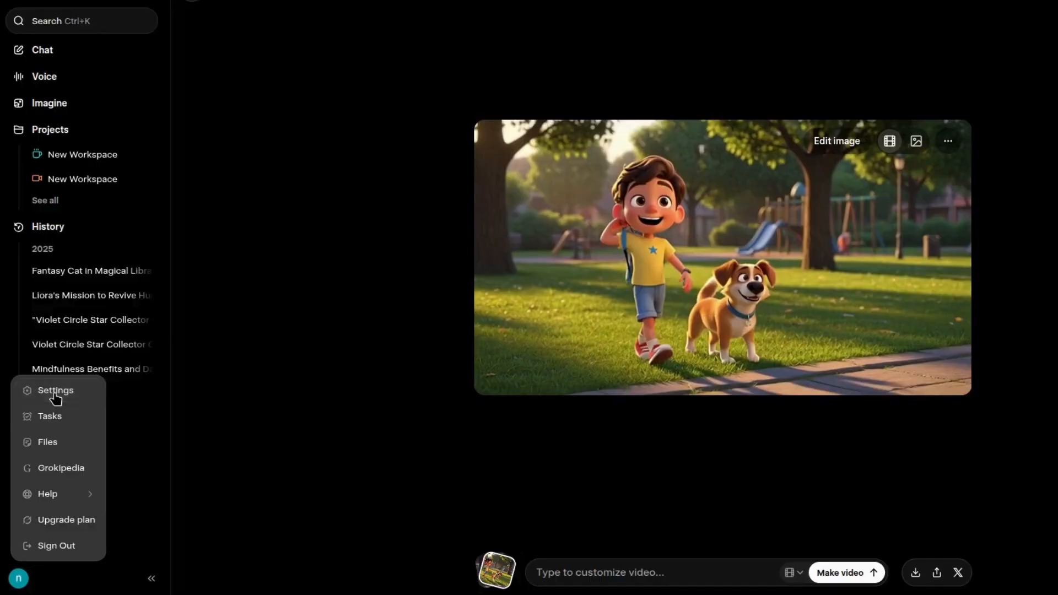
- Turn off Enable Automatic Video Generation in Grok's Behavior settings
{"action": "left_click", "coordinate": [55, 391]}
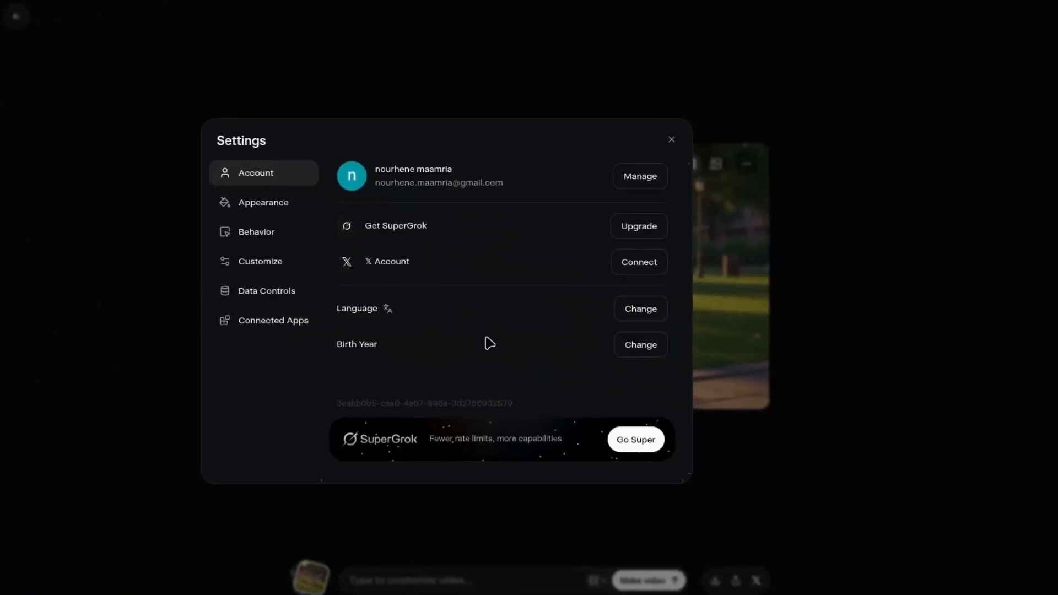
{"action": "left_click", "coordinate": [264, 235]}
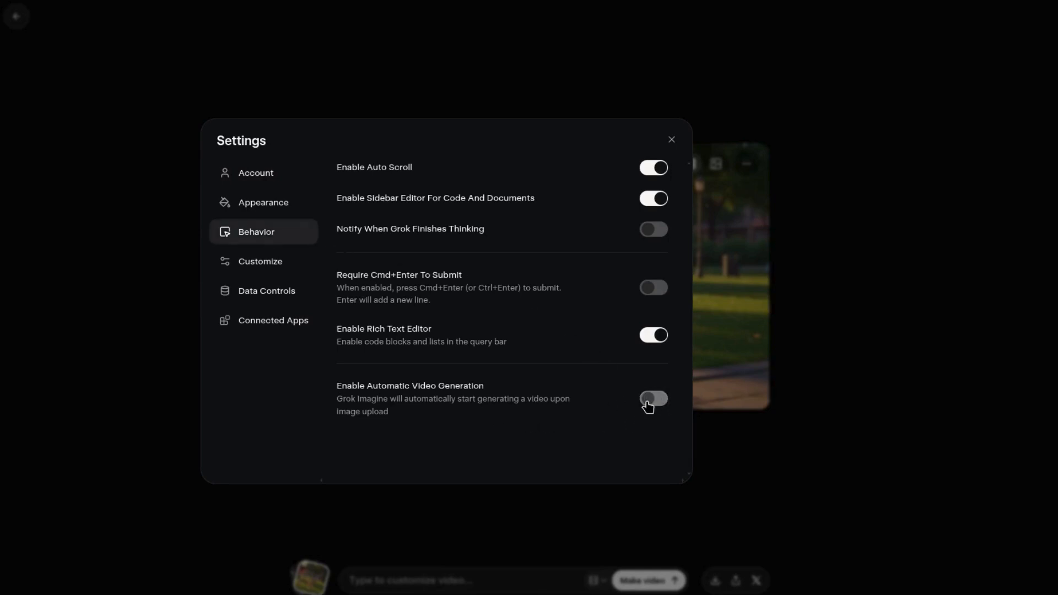
{"action": "left_click", "coordinate": [672, 140]}
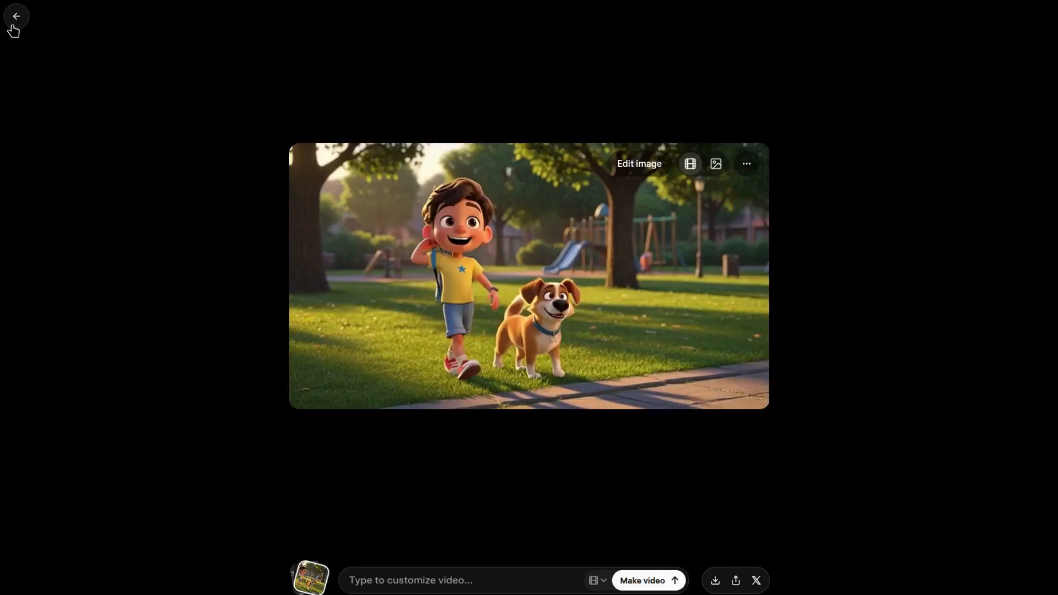
- Return to the Imagine gallery and upload the Scene 1 park image again
{"action": "left_click", "coordinate": [23, 43]}
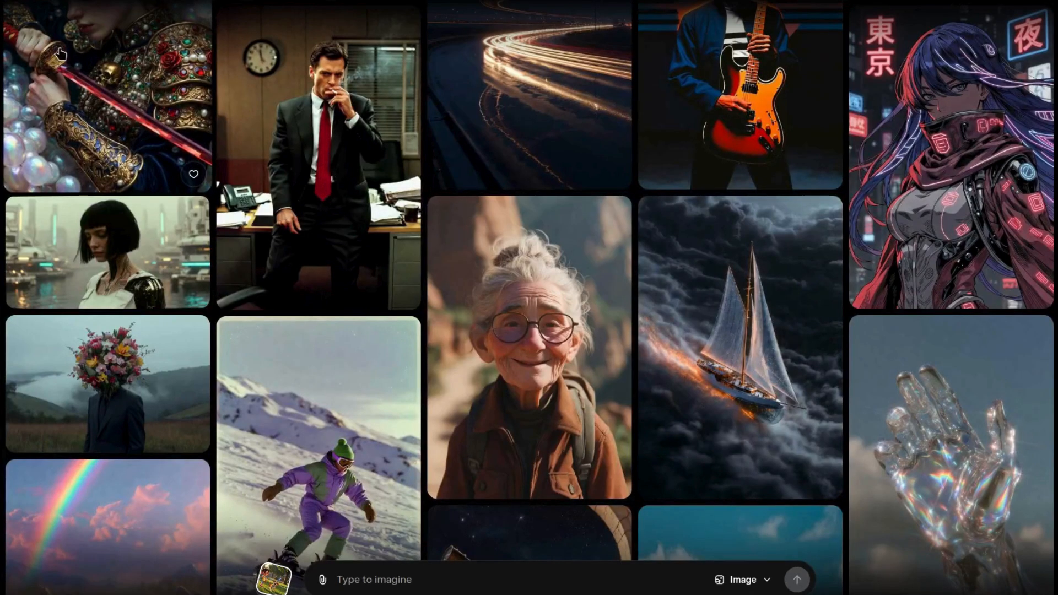
{"action": "left_click", "coordinate": [37, 44]}
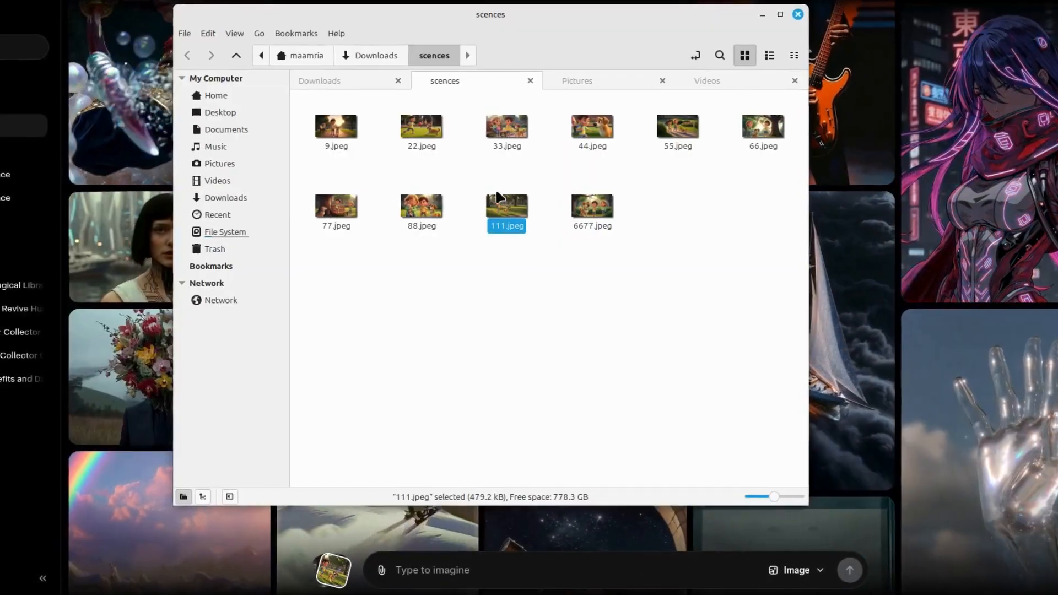
{"action": "left_click_drag", "start_coordinate": [497, 196], "coordinate": [463, 548]}
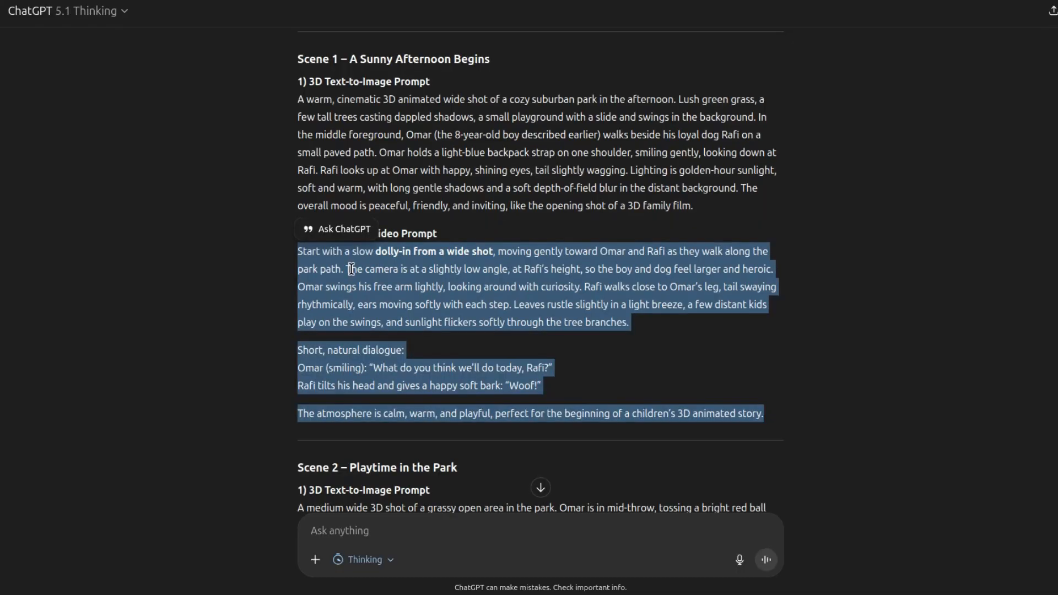
- Copy the Scene 1 image-to-video prompt from ChatGPT into the video prompt for the park image
{"action": "right_click", "coordinate": [352, 270]}
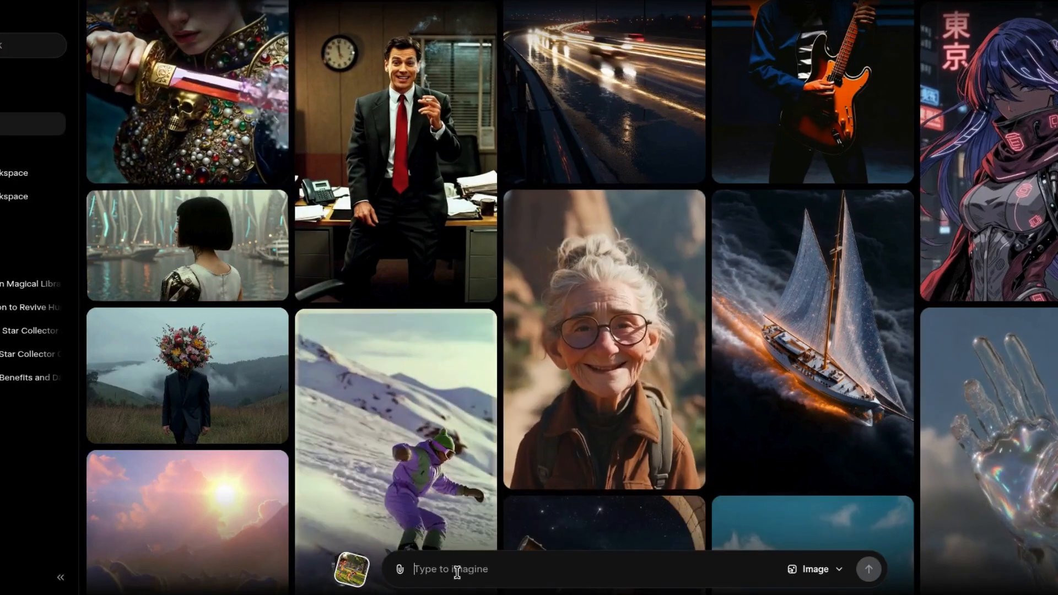
{"action": "right_click", "coordinate": [458, 574]}
{"action": "left_click", "coordinate": [496, 424]}
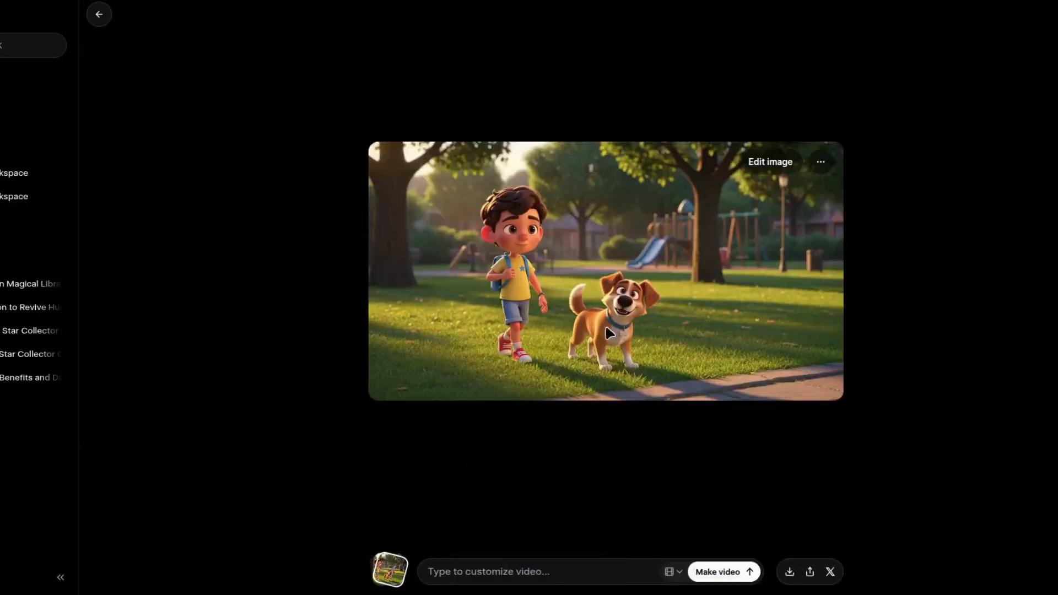
{"action": "right_click", "coordinate": [491, 572]}
{"action": "left_click", "coordinate": [519, 420]}
- Generate the Scene 1 video after checking the duration, resolution and preset options, and download the clip
{"action": "left_click", "coordinate": [726, 572]}
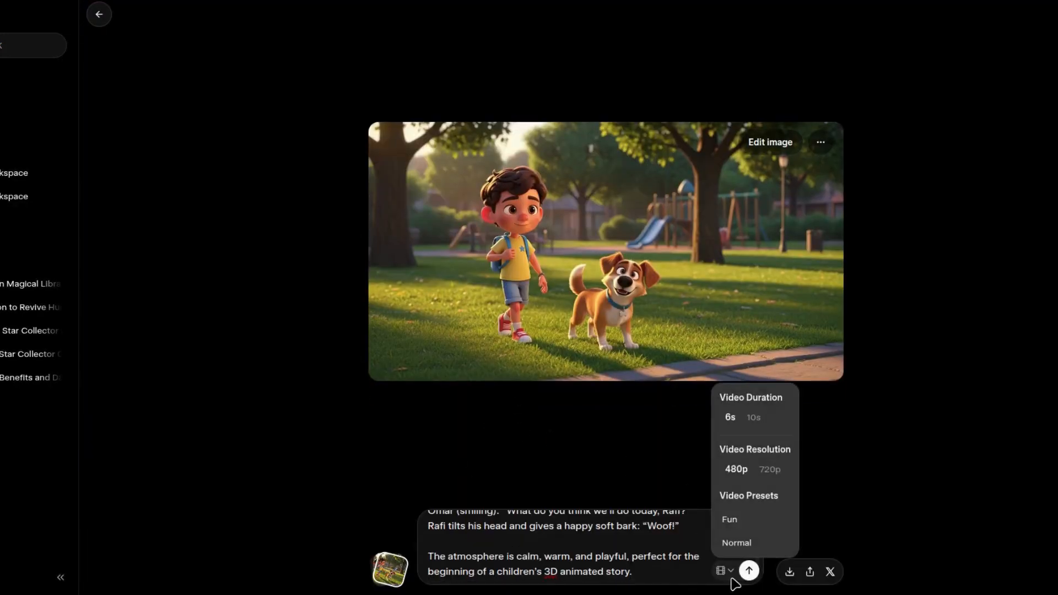
{"action": "left_click", "coordinate": [749, 571]}
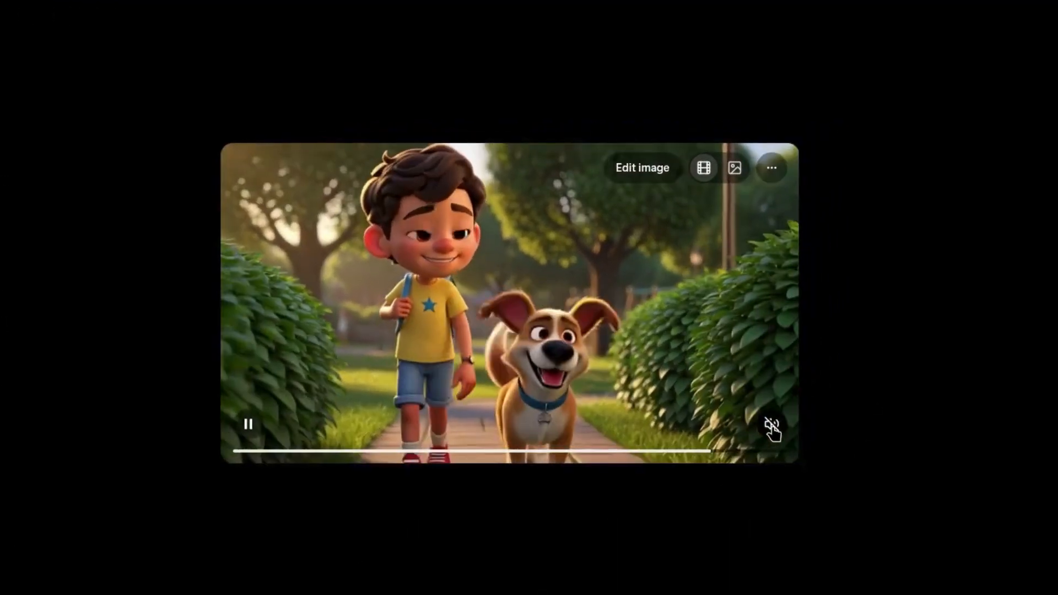
{"action": "left_click", "coordinate": [824, 356]}
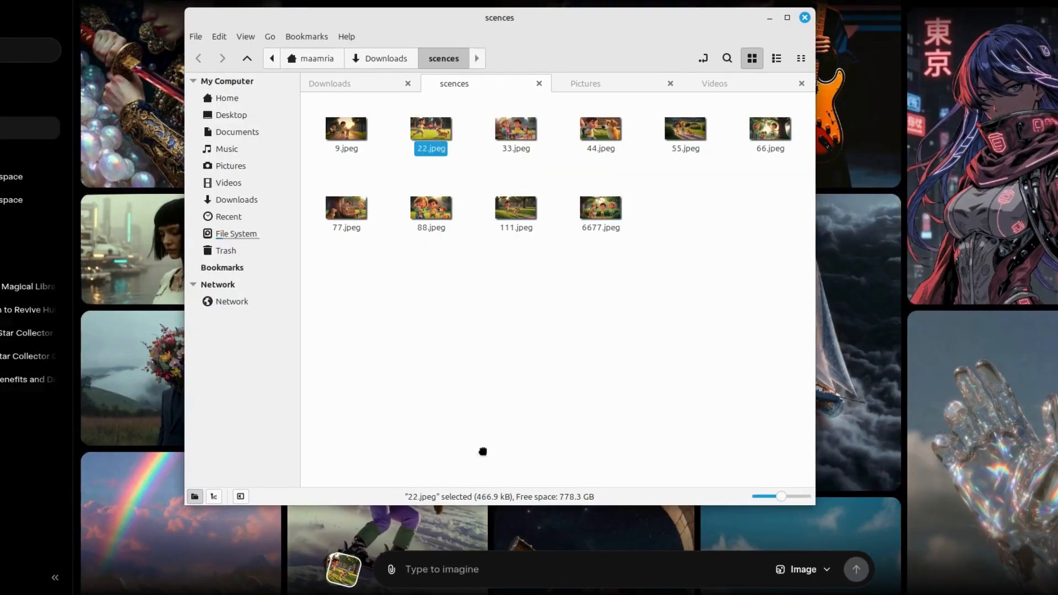
- Upload the Scene 2 ball-throwing image and generate its video from the Scene 2 image-to-video prompt in ChatGPT
{"action": "left_click_drag", "start_coordinate": [483, 451], "coordinate": [471, 568]}
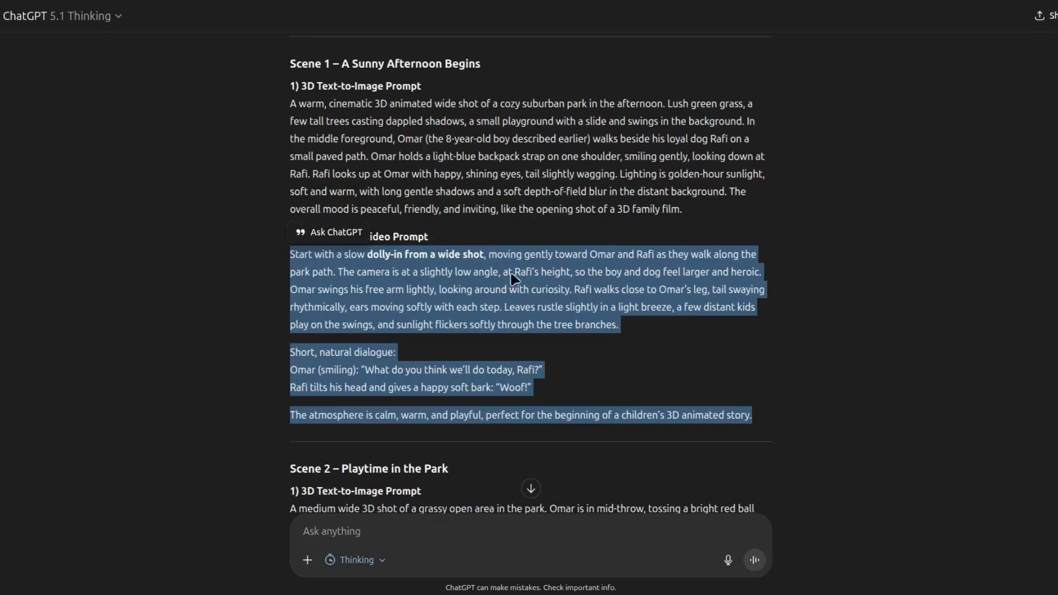
{"action": "scroll", "coordinate": [497, 342], "scroll_direction": "down", "scroll_amount": 7}
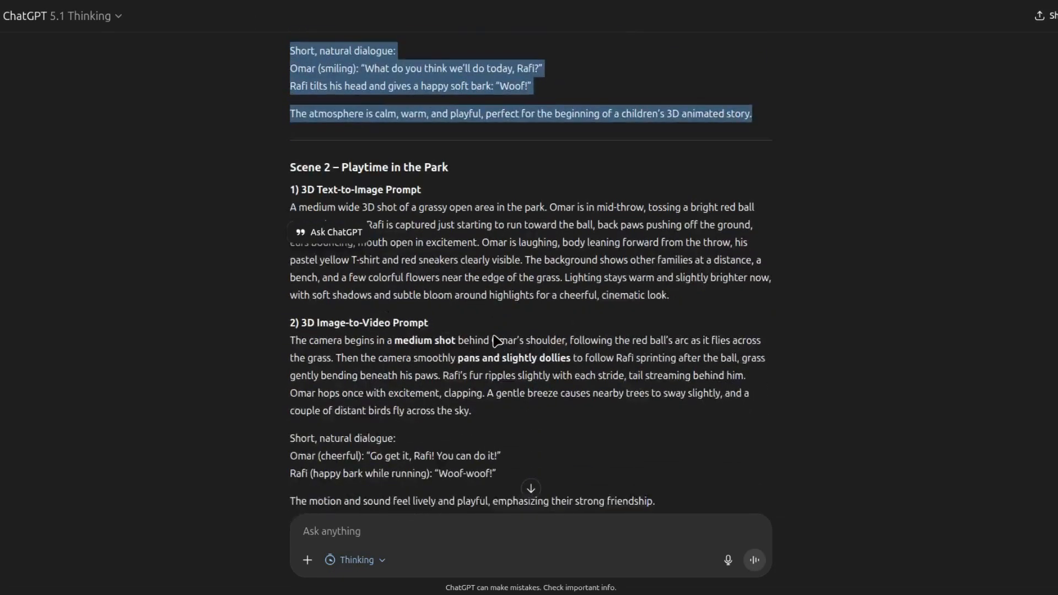
{"action": "scroll", "coordinate": [491, 353], "scroll_direction": "down", "scroll_amount": 2}
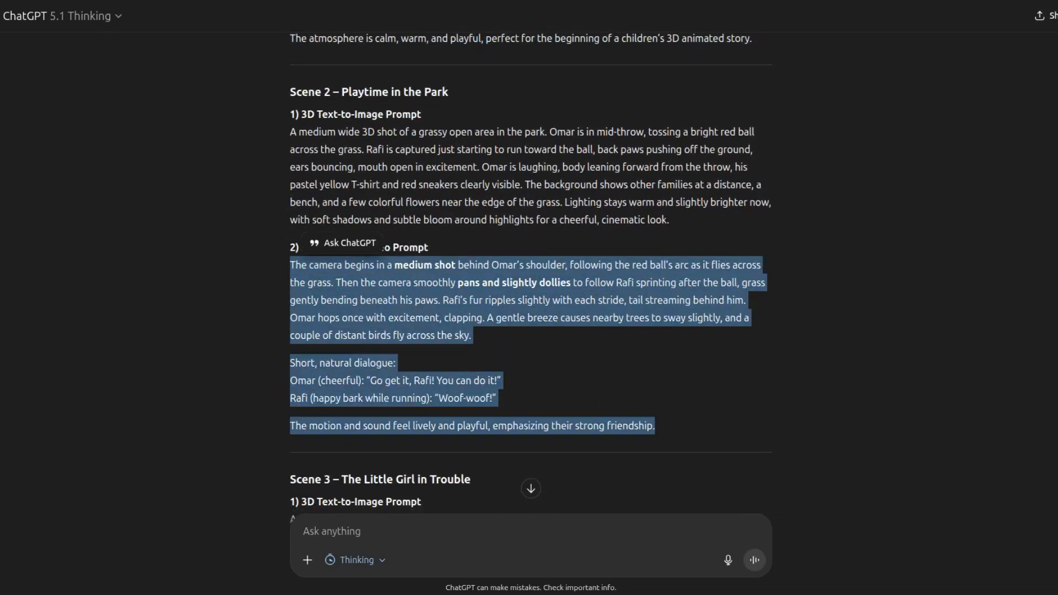
{"action": "key", "text": "ctrl+v"}
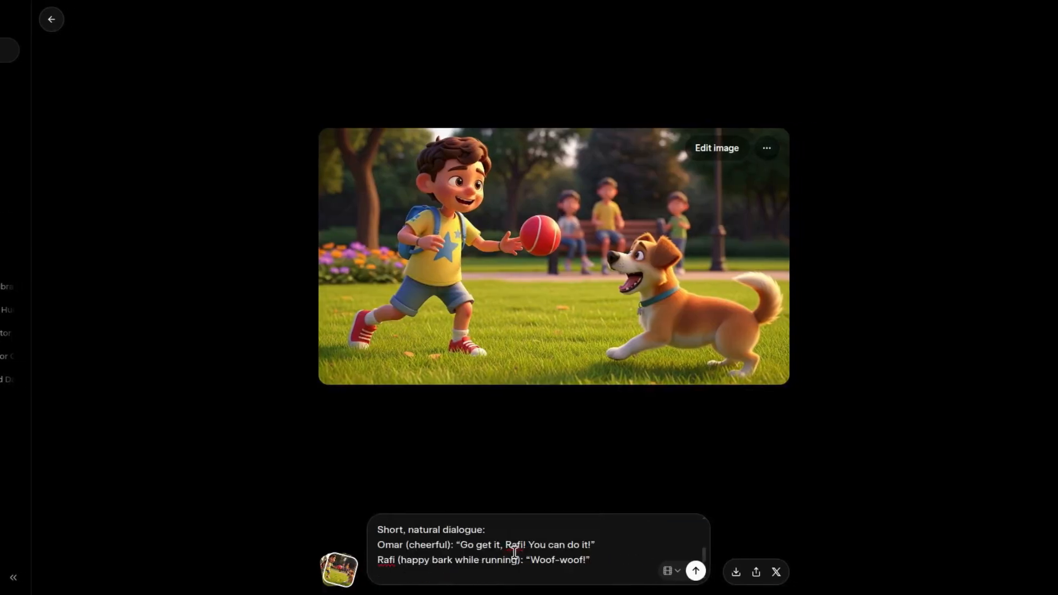
{"action": "scroll", "coordinate": [513, 554], "scroll_direction": "up", "scroll_amount": 4}
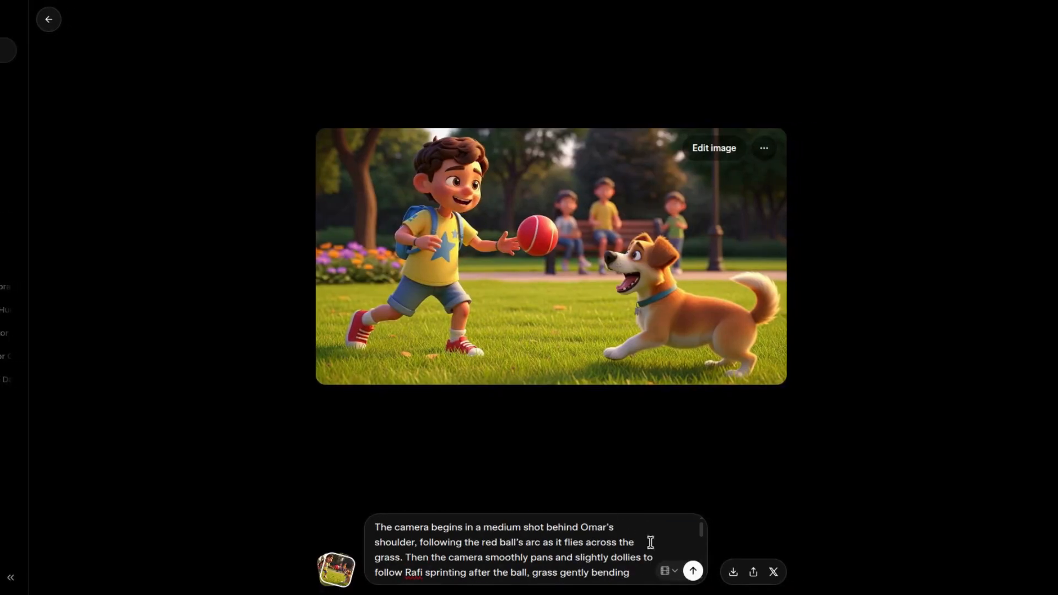
{"action": "left_click", "coordinate": [694, 572]}
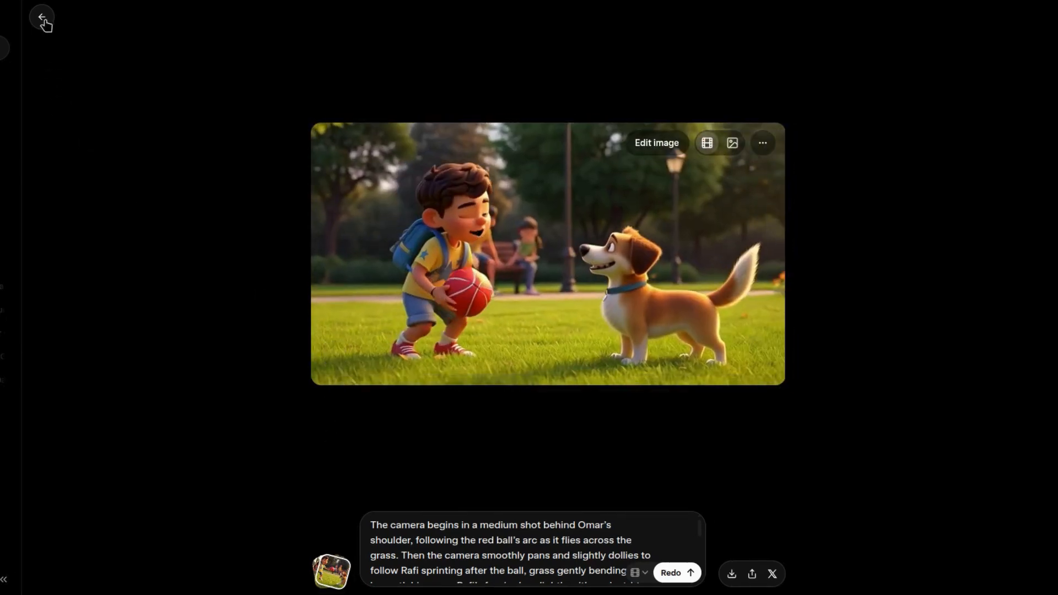
- Upload the Scene 3 park-bench image to Grok Imagine and copy the Scene 3 image-to-video prompt from ChatGPT
{"action": "left_click", "coordinate": [43, 21]}
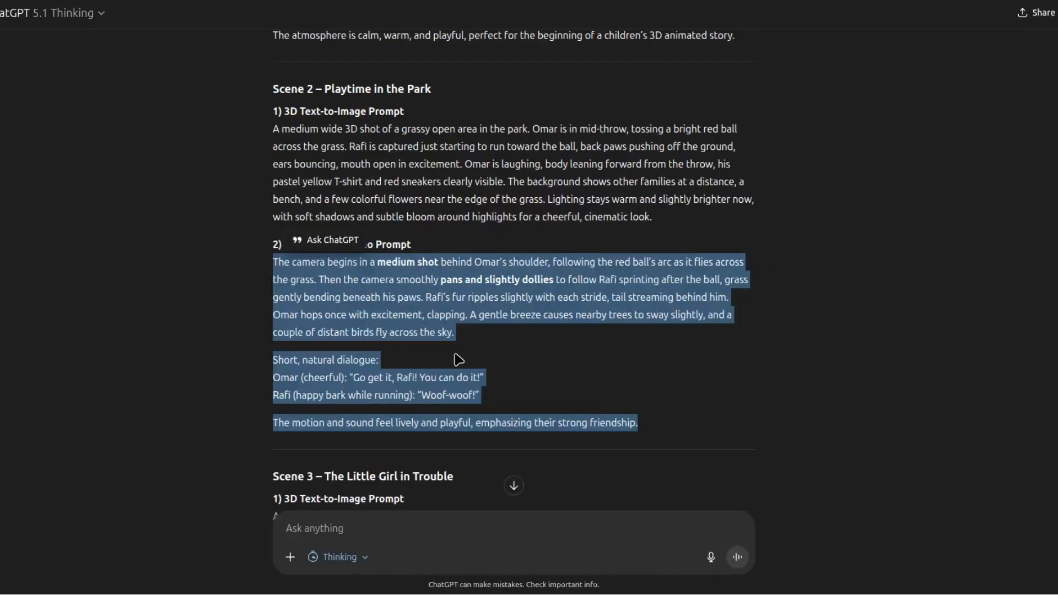
{"action": "scroll", "coordinate": [459, 359], "scroll_direction": "down", "scroll_amount": 7}
{"action": "left_click", "coordinate": [377, 334]}
{"action": "left_click_drag", "start_coordinate": [365, 342], "coordinate": [664, 472]}
{"action": "key", "text": "ctrl+c"}
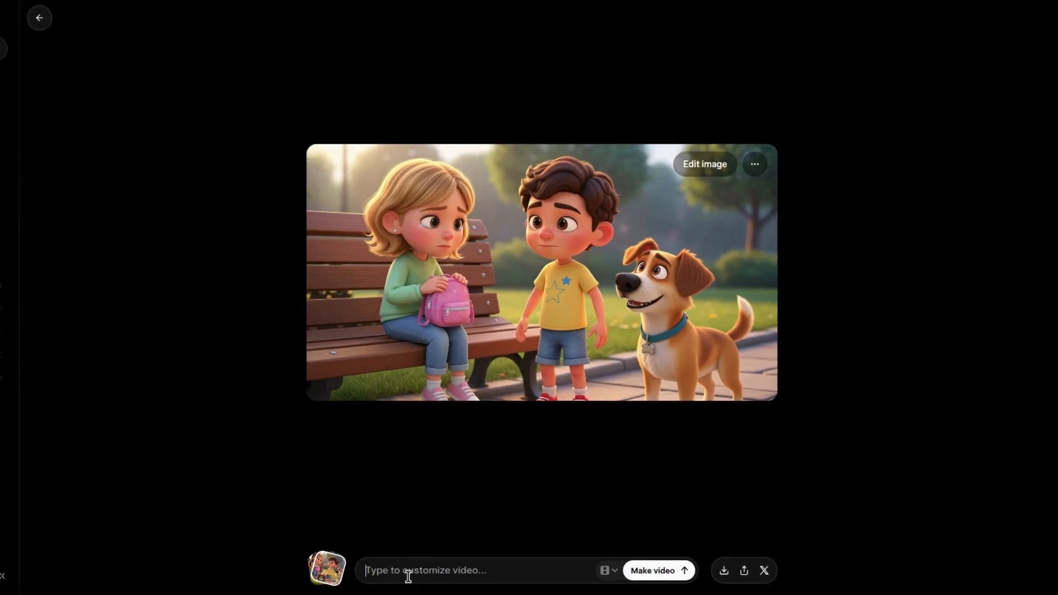
- Generate the Scene 3 video from the copied prompt, using "the dog" as the speaker of the "Woof." line, and download it
{"action": "left_click", "coordinate": [406, 574]}
{"action": "key", "text": "ctrl+v"}
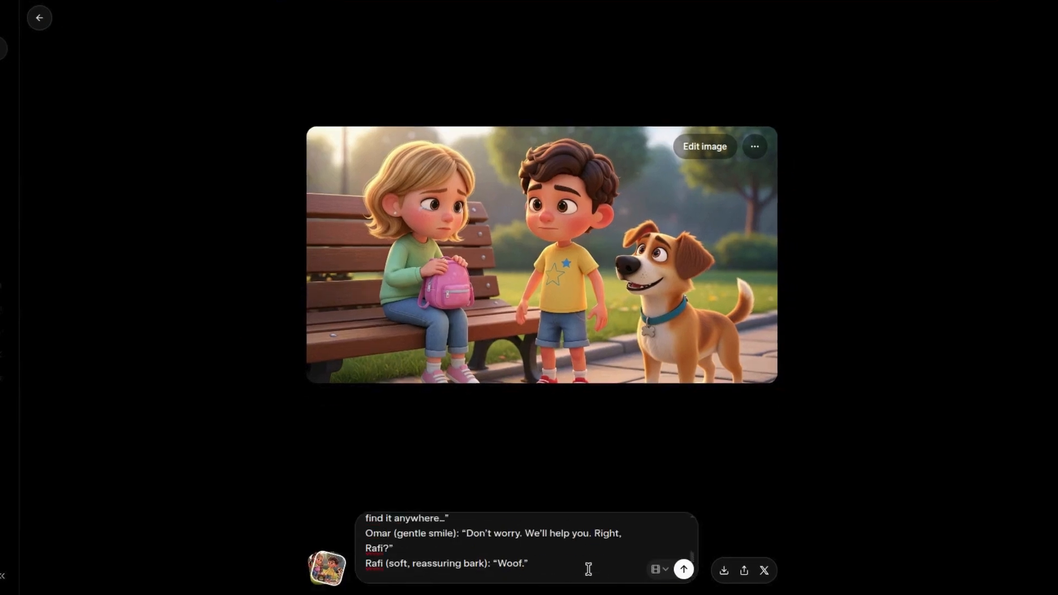
{"action": "left_click", "coordinate": [685, 572]}
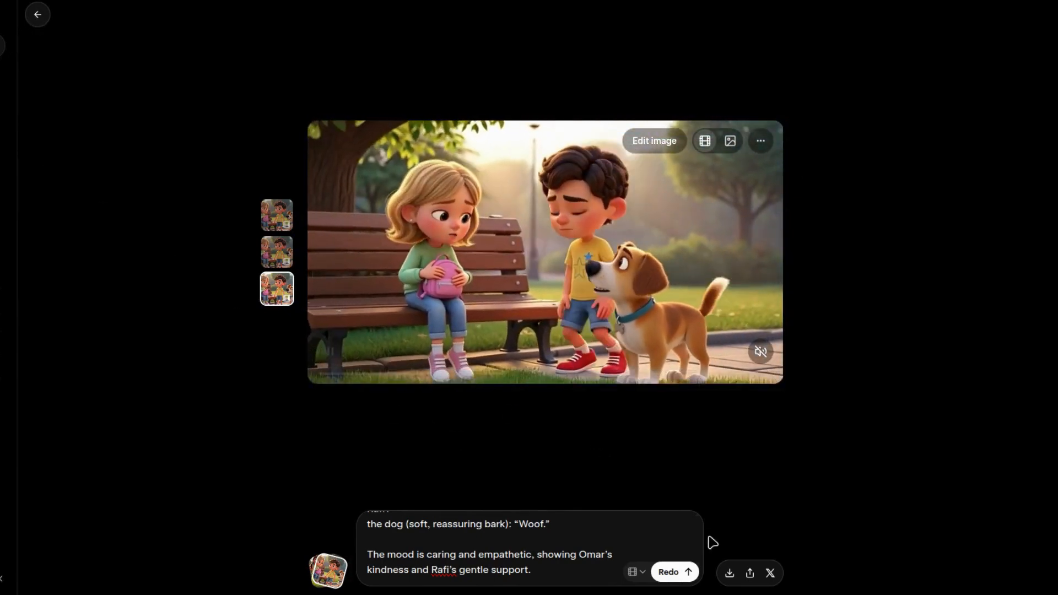
{"action": "left_click", "coordinate": [728, 574]}
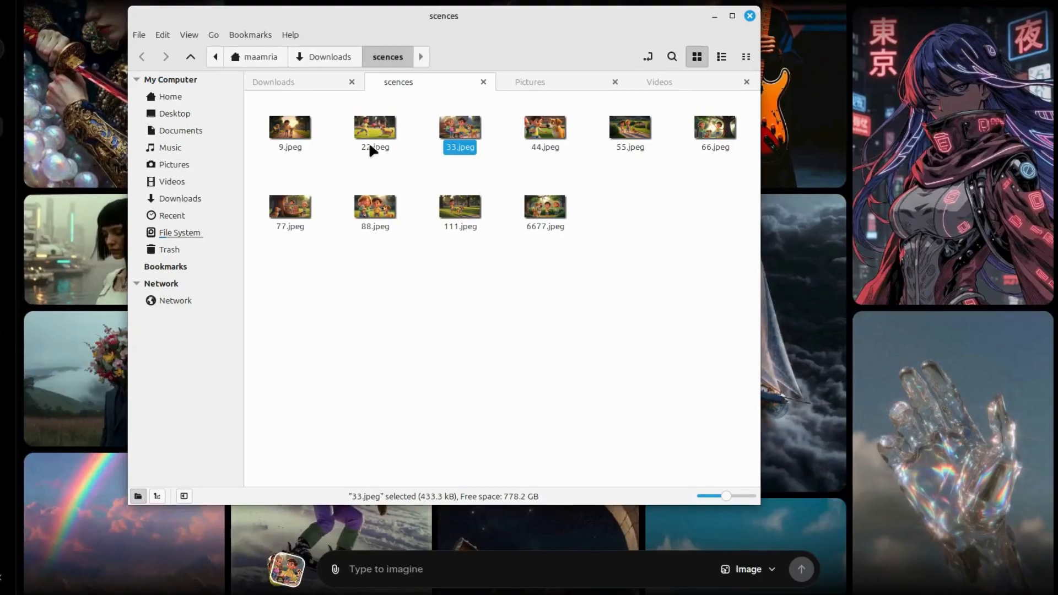
- Upload the Scene 4 image of the kneeling boy and copy the Scene 4 image-to-video prompt from ChatGPT
{"action": "left_click_drag", "start_coordinate": [541, 130], "coordinate": [410, 545]}
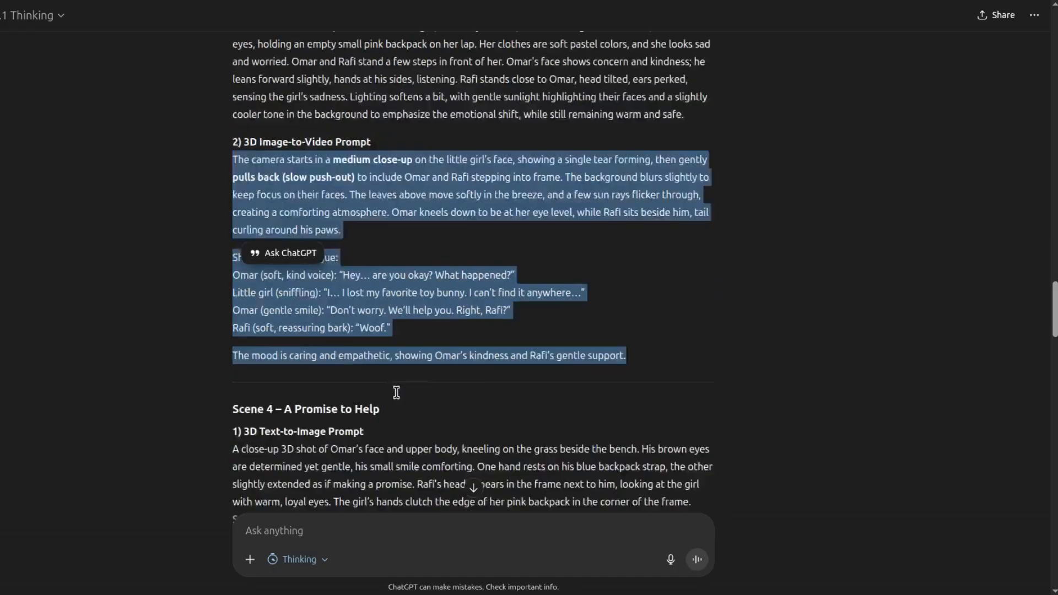
{"action": "scroll", "coordinate": [395, 398], "scroll_direction": "down", "scroll_amount": 5}
{"action": "left_click_drag", "start_coordinate": [339, 282], "coordinate": [234, 228]}
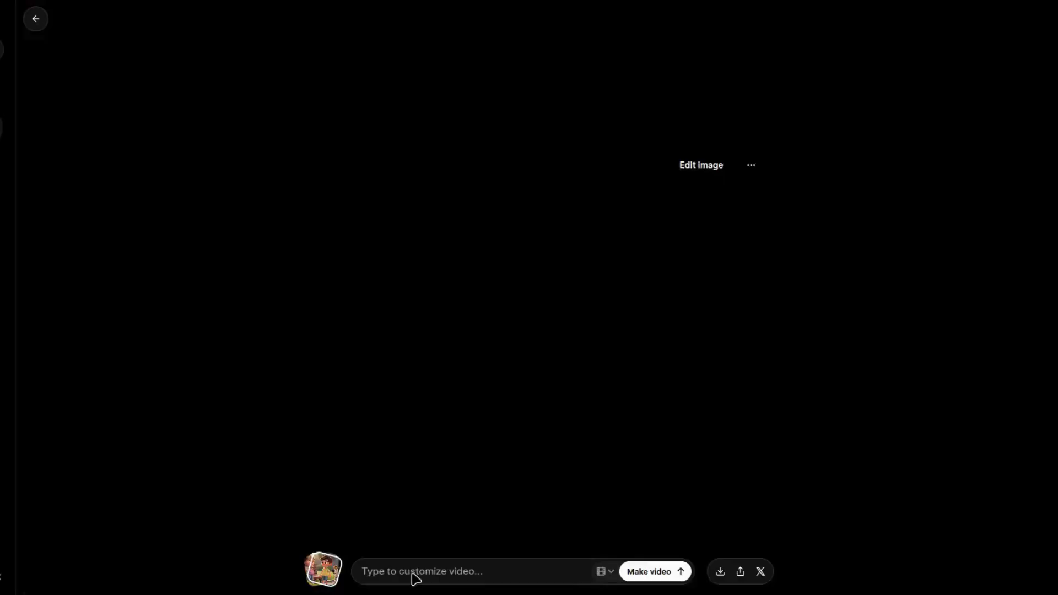
- Generate the Scene 4 video in Grok Imagine from the copied prompt, wording the characters as "the boy" and "the dog", and upscale it
{"action": "left_click", "coordinate": [415, 574]}
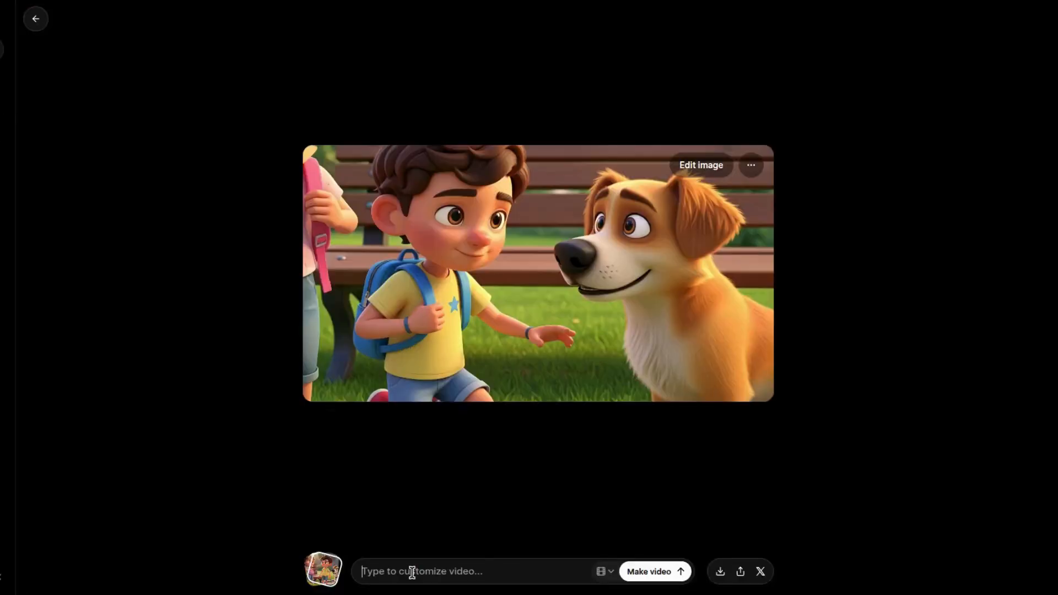
{"action": "key", "text": "ctrl+v"}
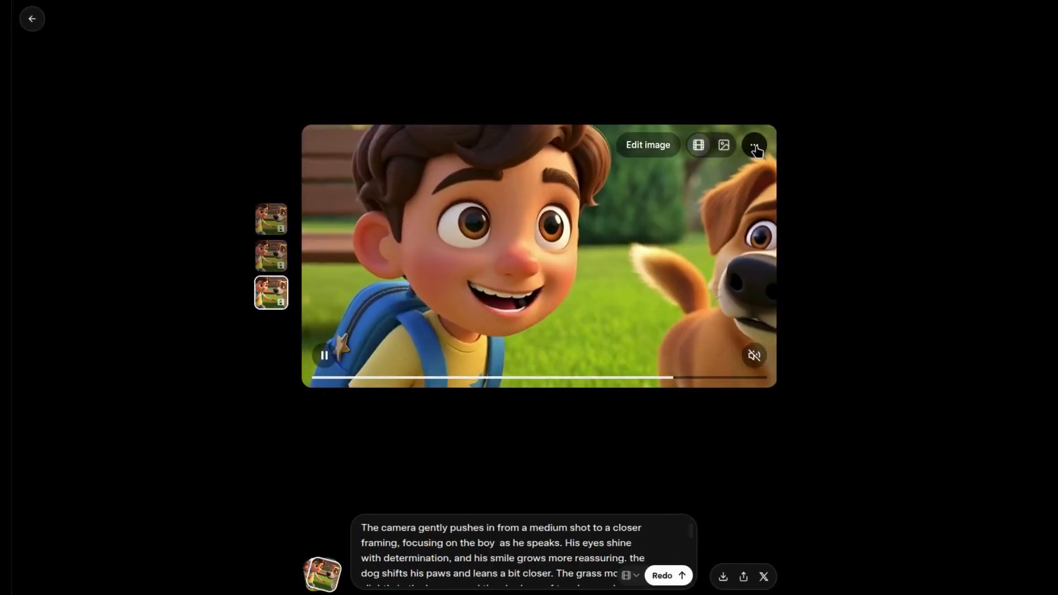
{"action": "left_click", "coordinate": [756, 144]}
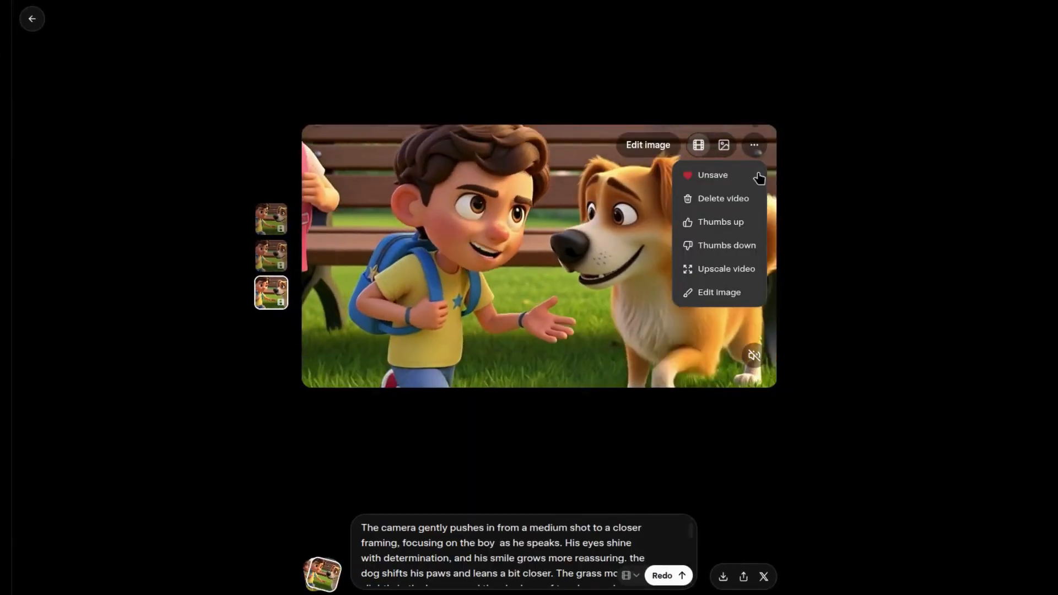
{"action": "left_click", "coordinate": [722, 270]}
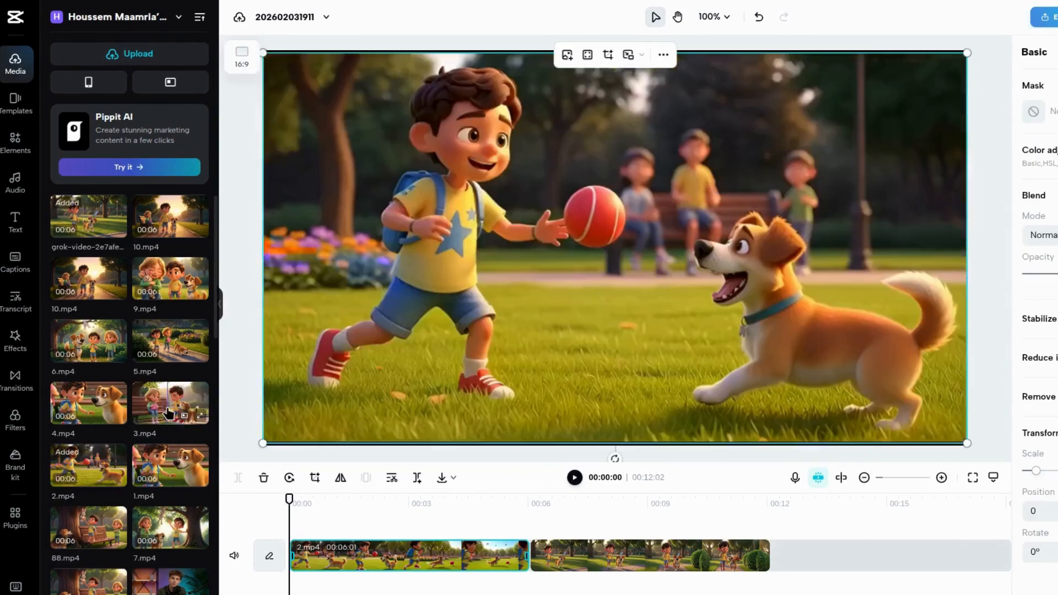
- Switch to CapCut and add 3.mp4 and the remaining scene clips to the timeline after the first two clips
{"action": "left_click", "coordinate": [169, 414]}
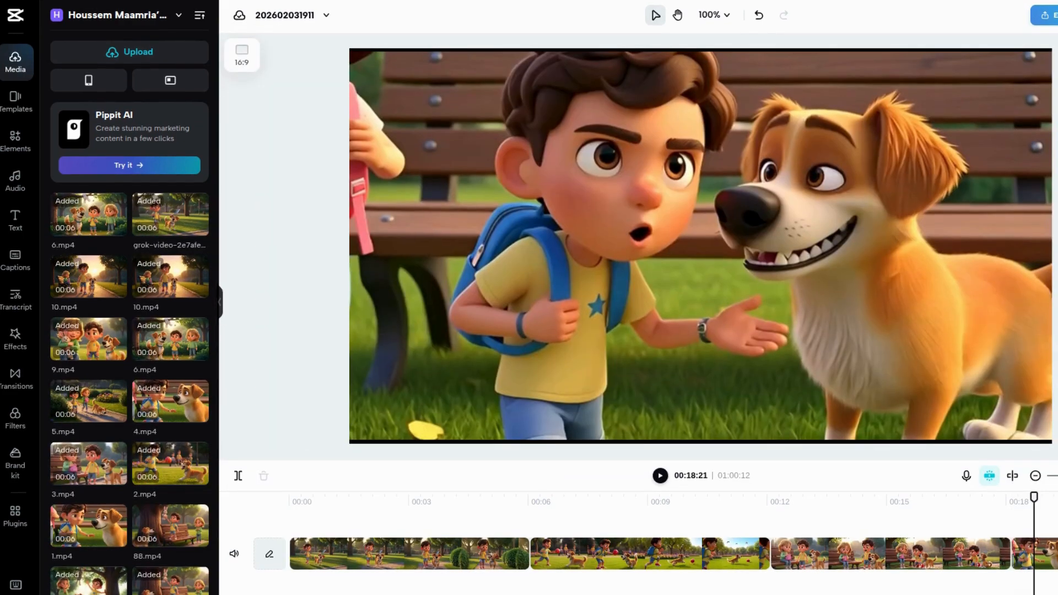
{"action": "scroll", "coordinate": [1022, 589], "scroll_direction": "right", "scroll_amount": 15}
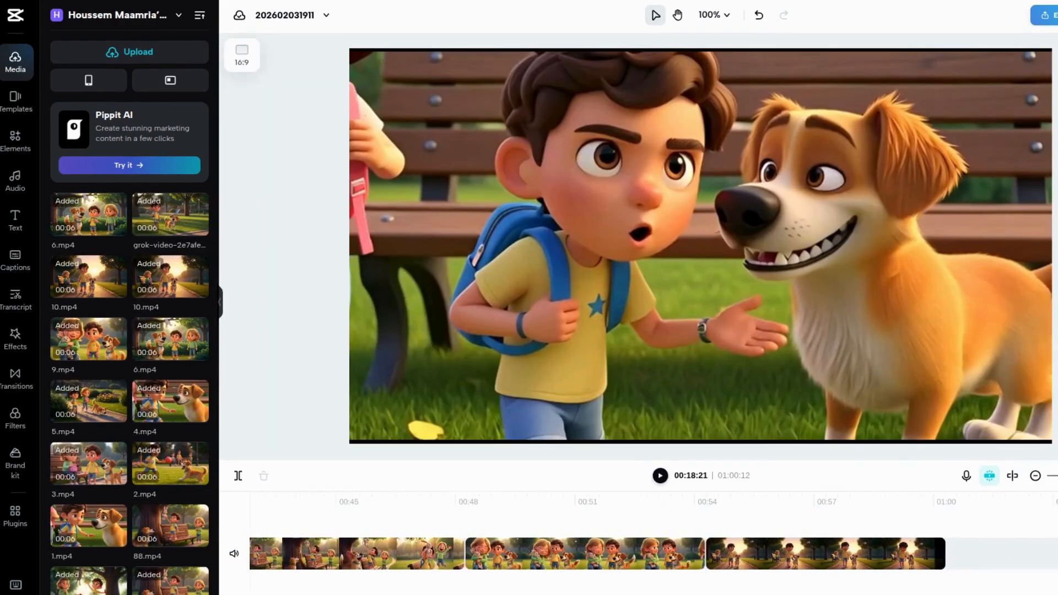
{"action": "scroll", "coordinate": [992, 587], "scroll_direction": "left", "scroll_amount": 15}
- Insert Overlap Fade transitions between the scene clips on the timeline
{"action": "left_click", "coordinate": [17, 378]}
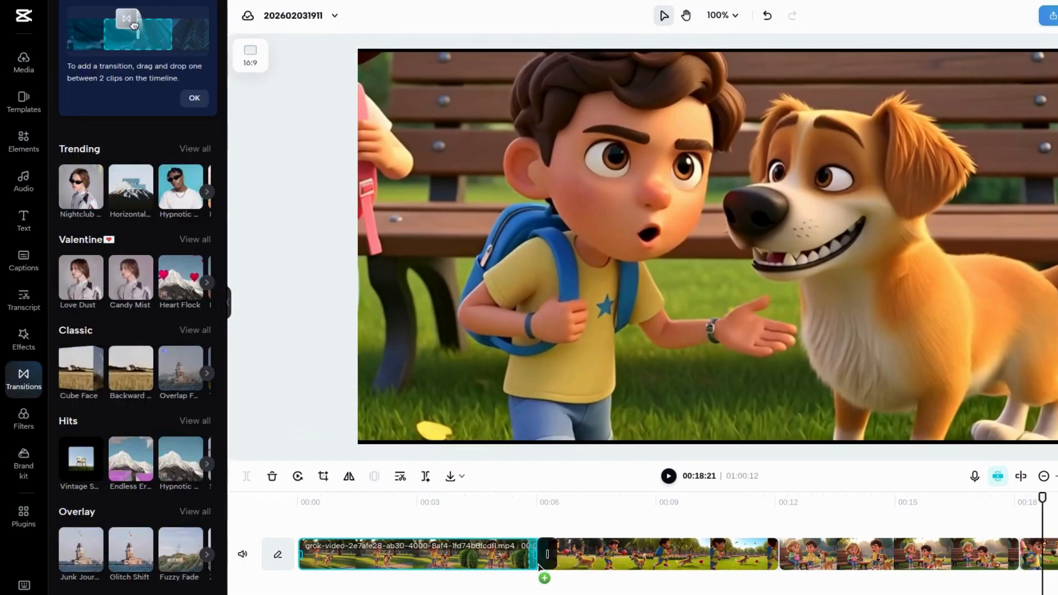
{"action": "left_click", "coordinate": [534, 562]}
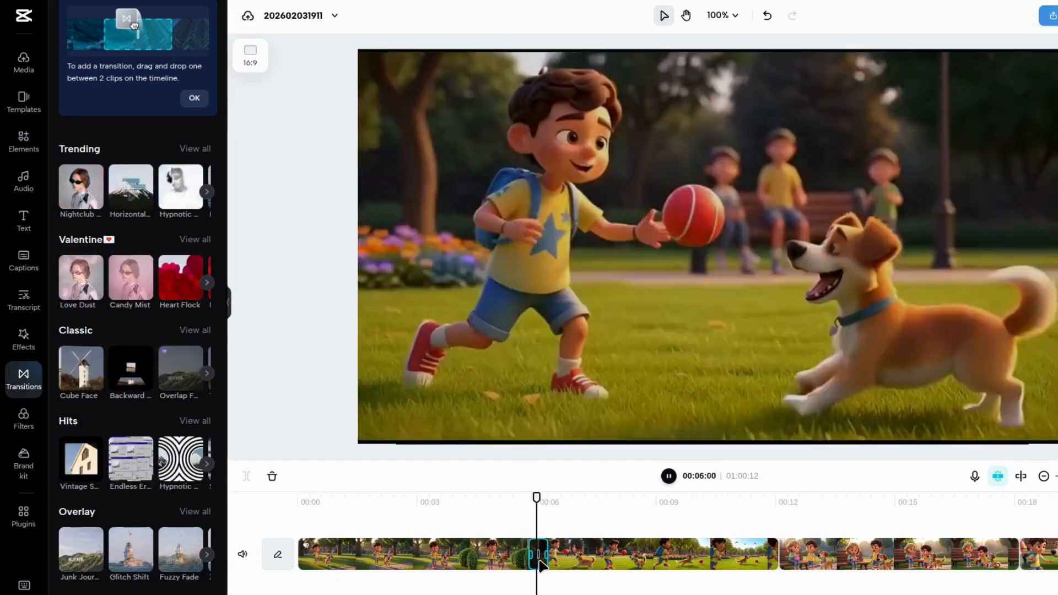
{"action": "left_click_drag", "start_coordinate": [181, 369], "coordinate": [777, 558]}
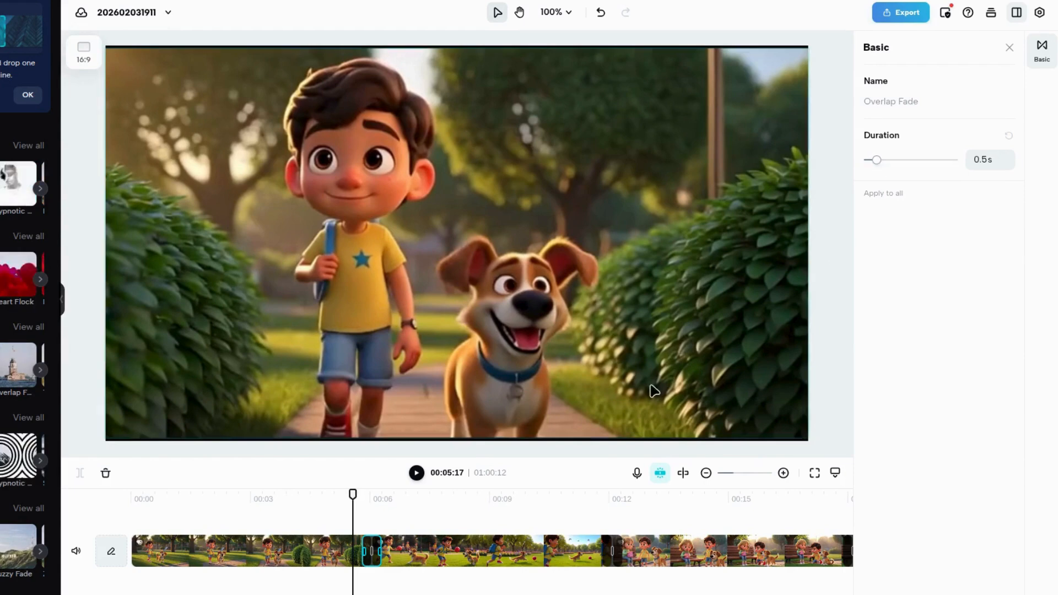
{"action": "scroll", "coordinate": [472, 551], "scroll_direction": "right", "scroll_amount": 8}
{"action": "left_click", "coordinate": [422, 557]}
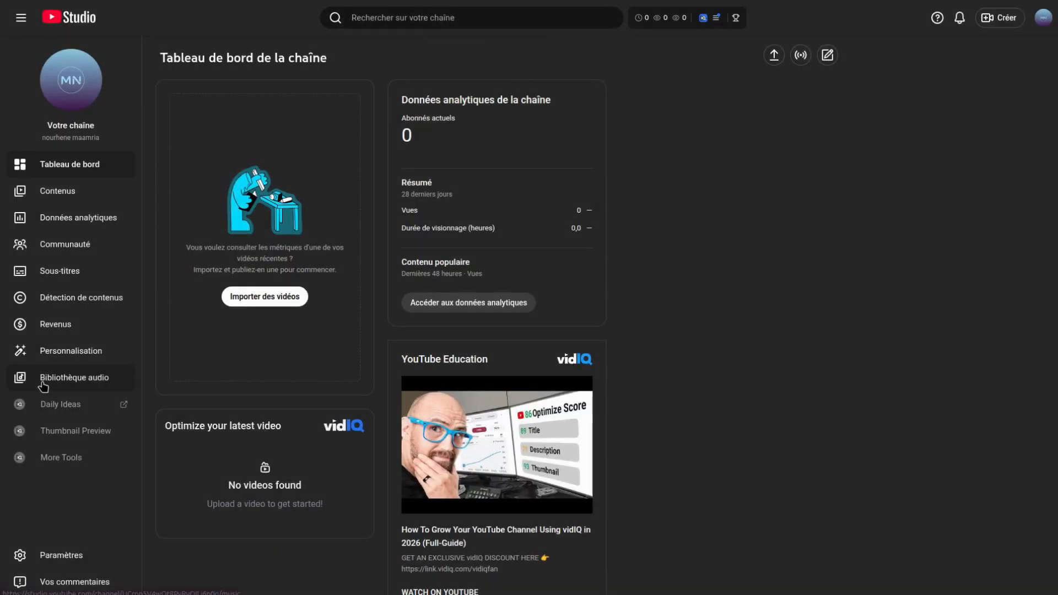
- Switch to YouTube Studio's audio library, filter the music by the genre "Musique pour enfants" and preview The Creepy Clown and Pajama Party
{"action": "left_click", "coordinate": [43, 386]}
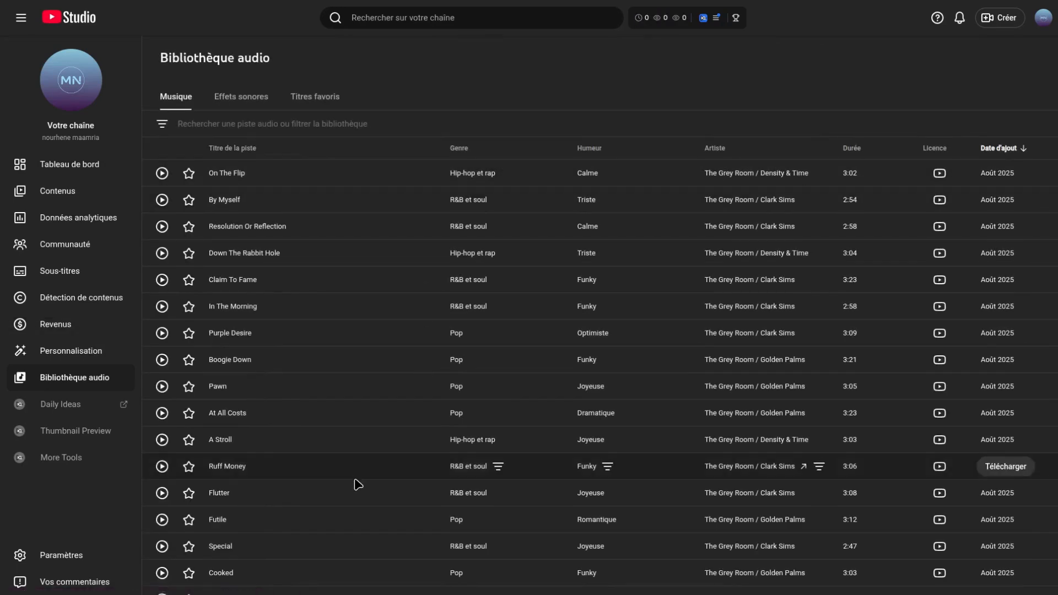
{"action": "scroll", "coordinate": [358, 476], "scroll_direction": "down", "scroll_amount": 5}
{"action": "scroll", "coordinate": [359, 463], "scroll_direction": "up", "scroll_amount": 5}
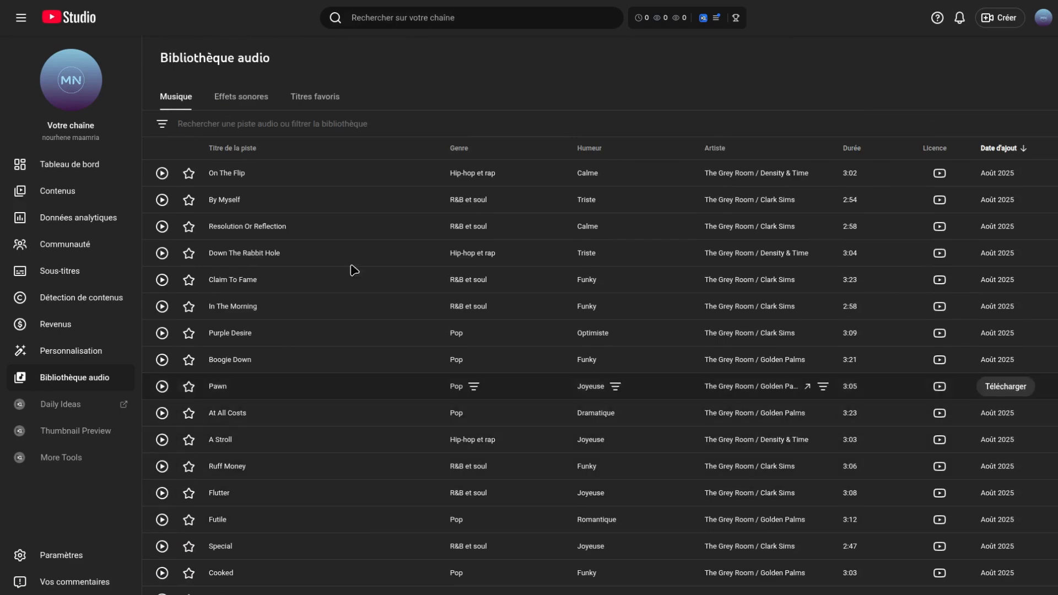
{"action": "left_click", "coordinate": [237, 124]}
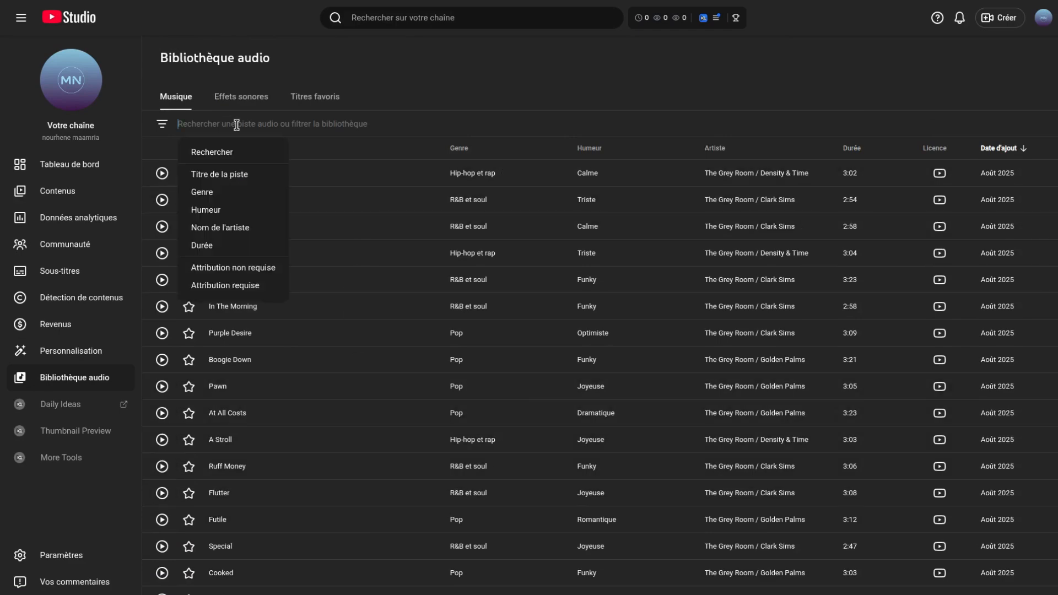
{"action": "left_click", "coordinate": [203, 192]}
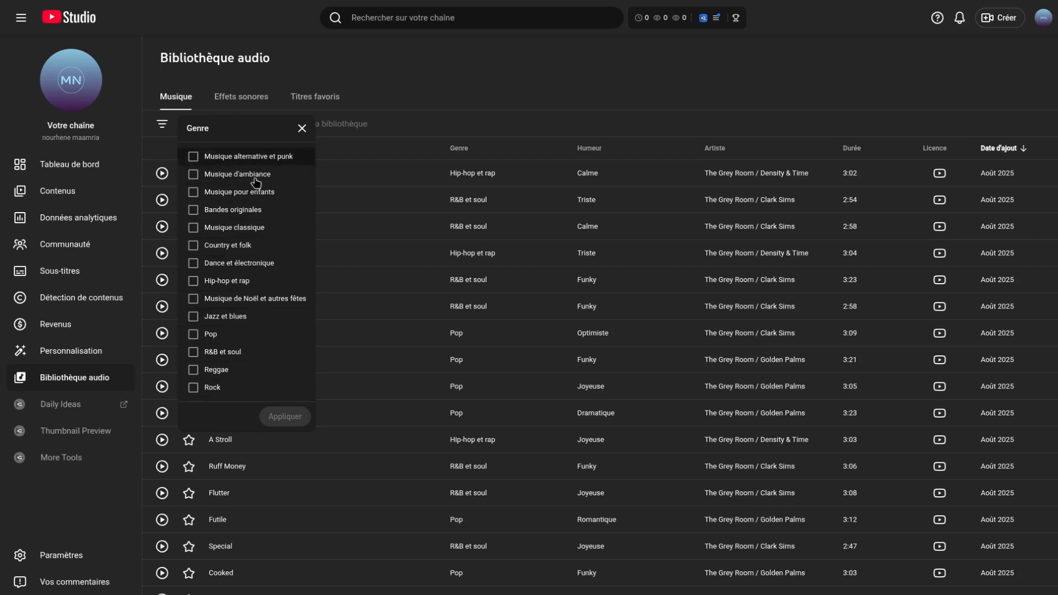
{"action": "left_click", "coordinate": [194, 192]}
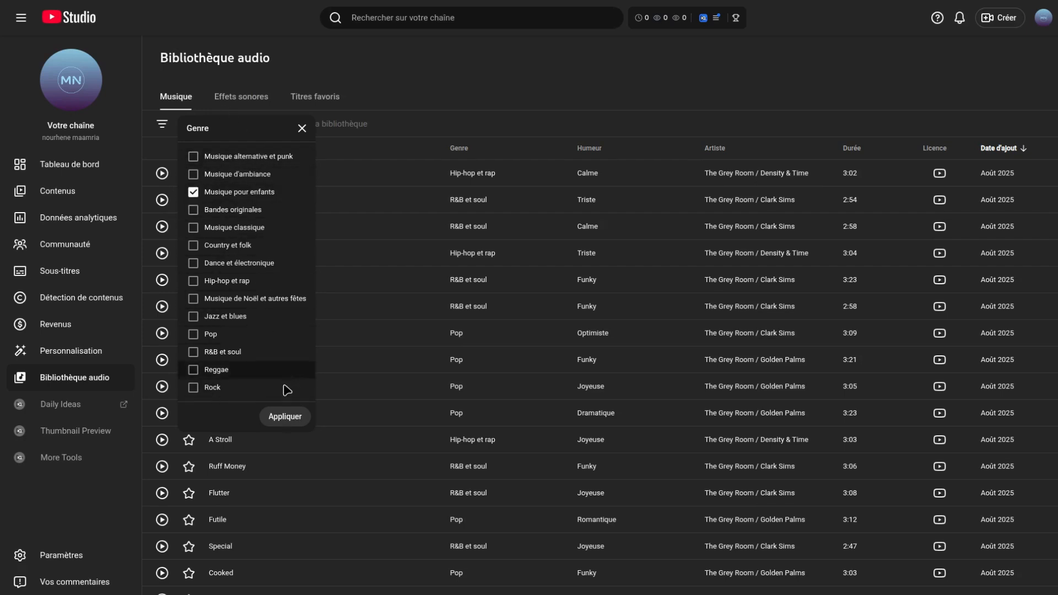
{"action": "left_click", "coordinate": [284, 419]}
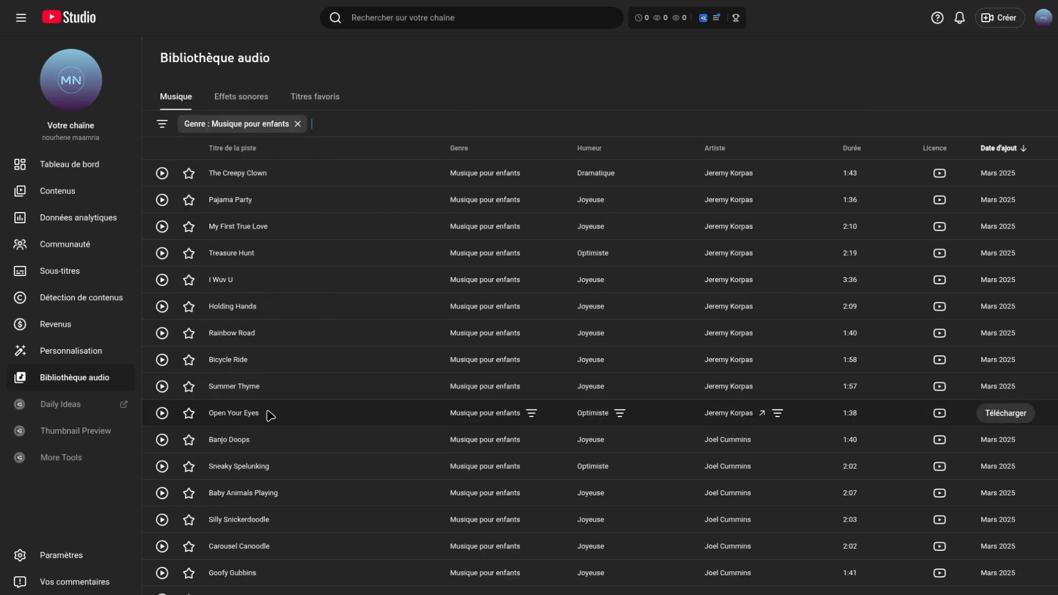
{"action": "left_click", "coordinate": [161, 175]}
{"action": "left_click", "coordinate": [162, 200]}
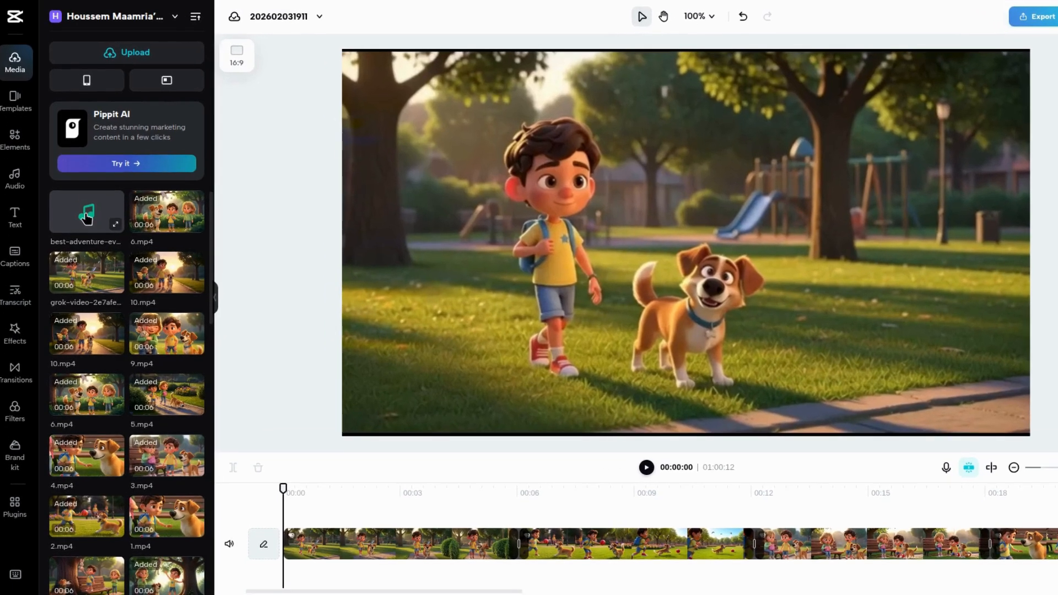
- Back in CapCut, add best-adventure-ever-122726.mp3 under the clips, trim it to the video's length and lower its volume to about -21.2 dB
{"action": "left_click_drag", "start_coordinate": [87, 217], "coordinate": [939, 592]}
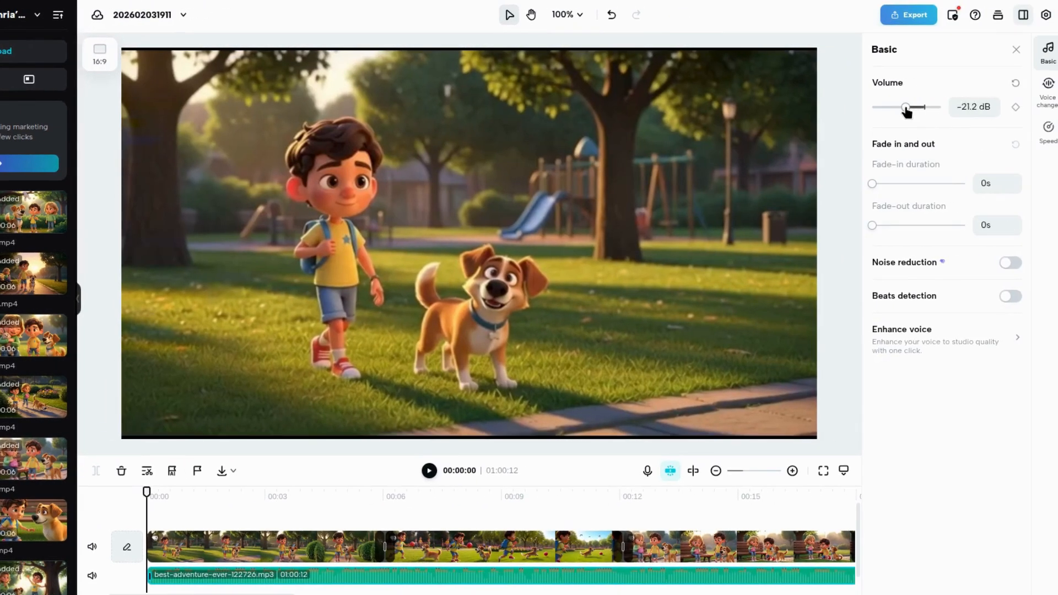
{"action": "left_click", "coordinate": [1017, 51]}
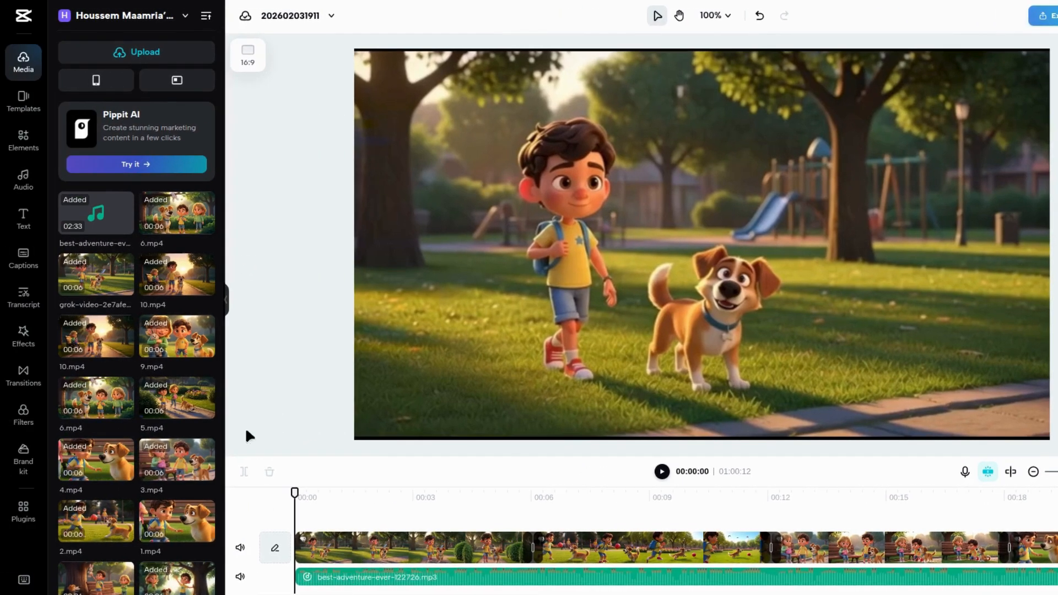
- Generate automatic captions from the speech in the video
{"action": "left_click", "coordinate": [18, 261]}
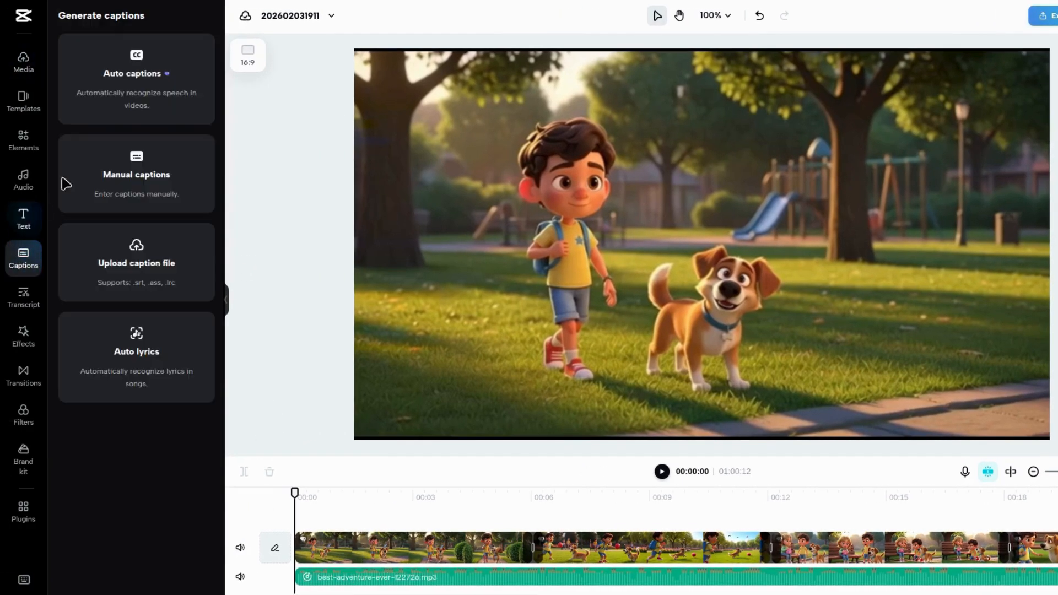
{"action": "left_click", "coordinate": [130, 98]}
{"action": "left_click", "coordinate": [138, 198]}
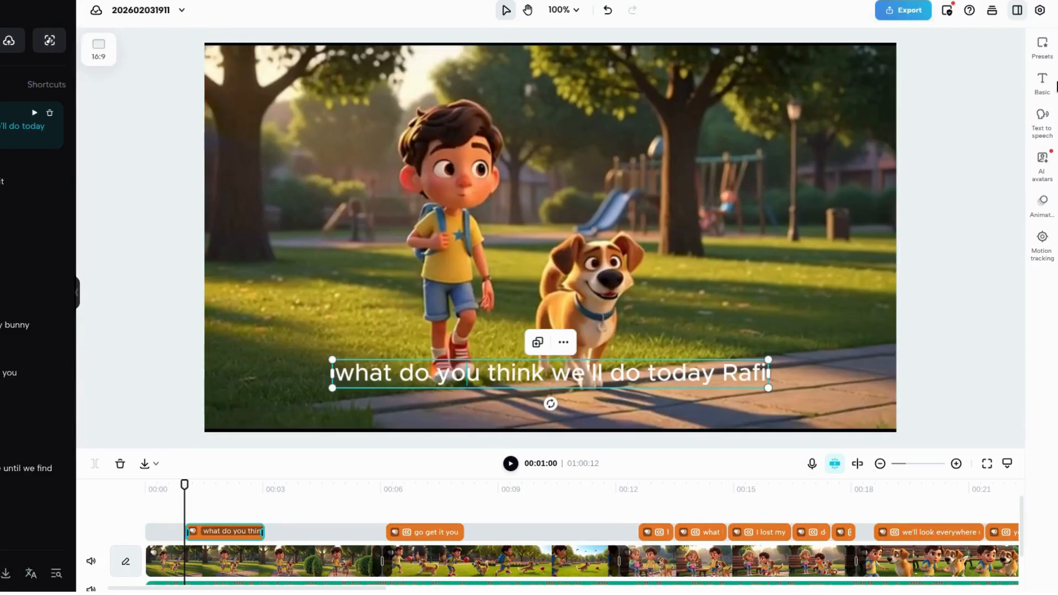
- Apply the caption template with white text and a green highlighted word to the captions
{"action": "left_click", "coordinate": [1042, 44]}
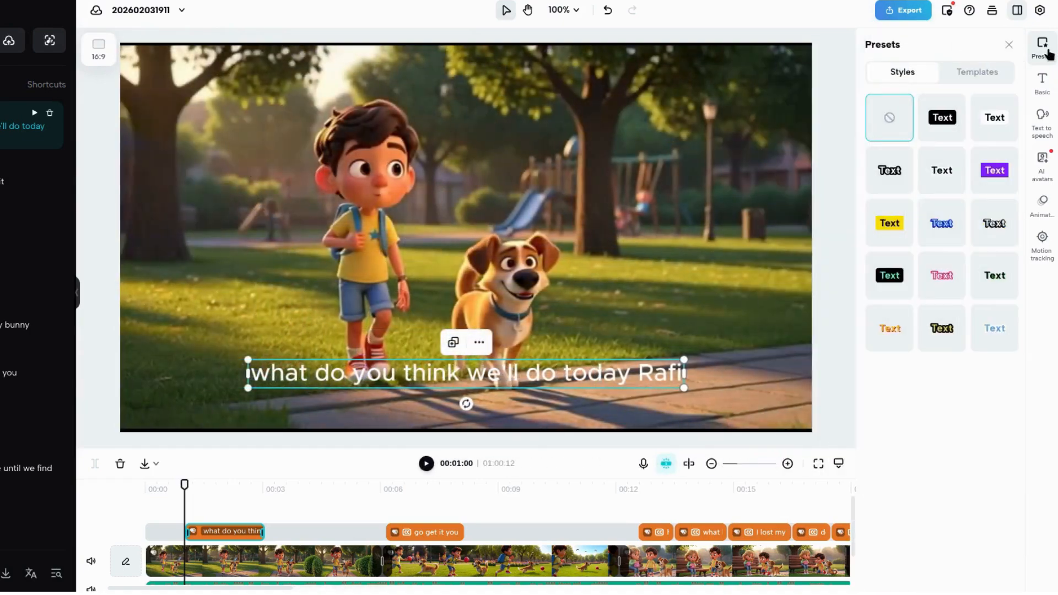
{"action": "left_click", "coordinate": [987, 74]}
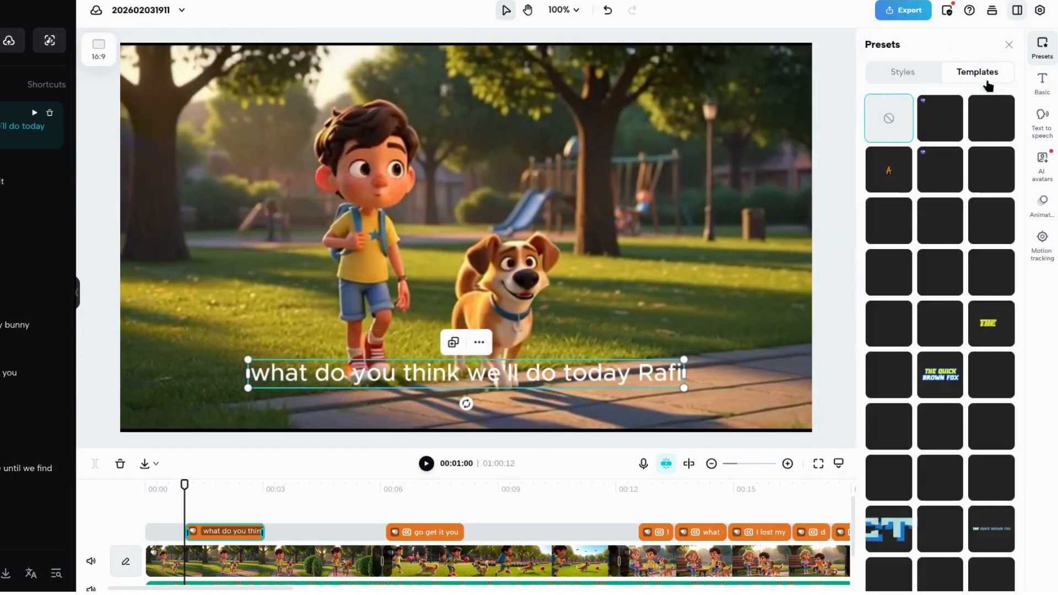
{"action": "left_click", "coordinate": [941, 118]}
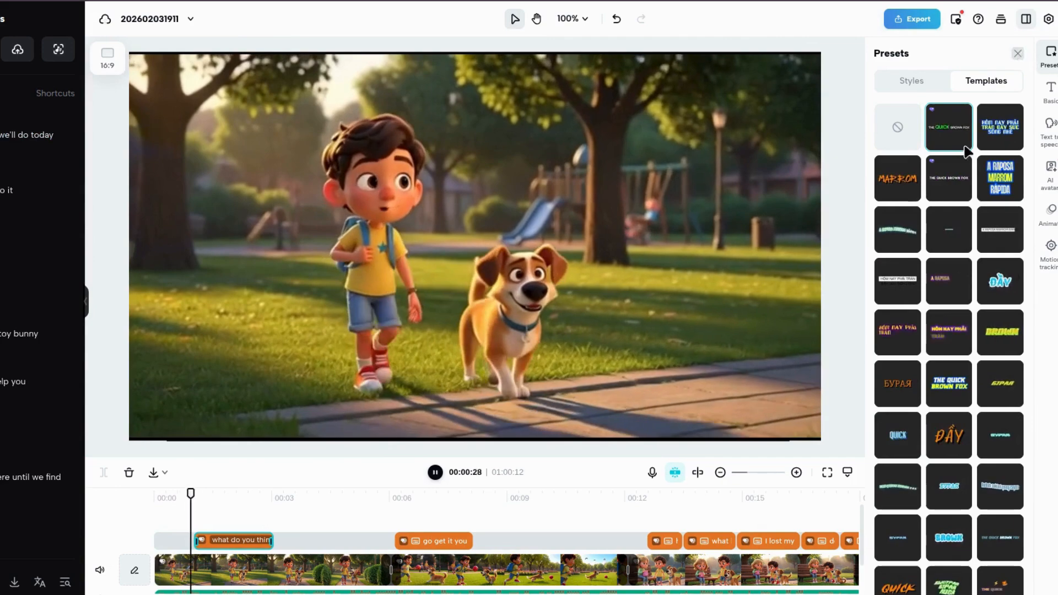
{"action": "left_click", "coordinate": [1018, 54]}
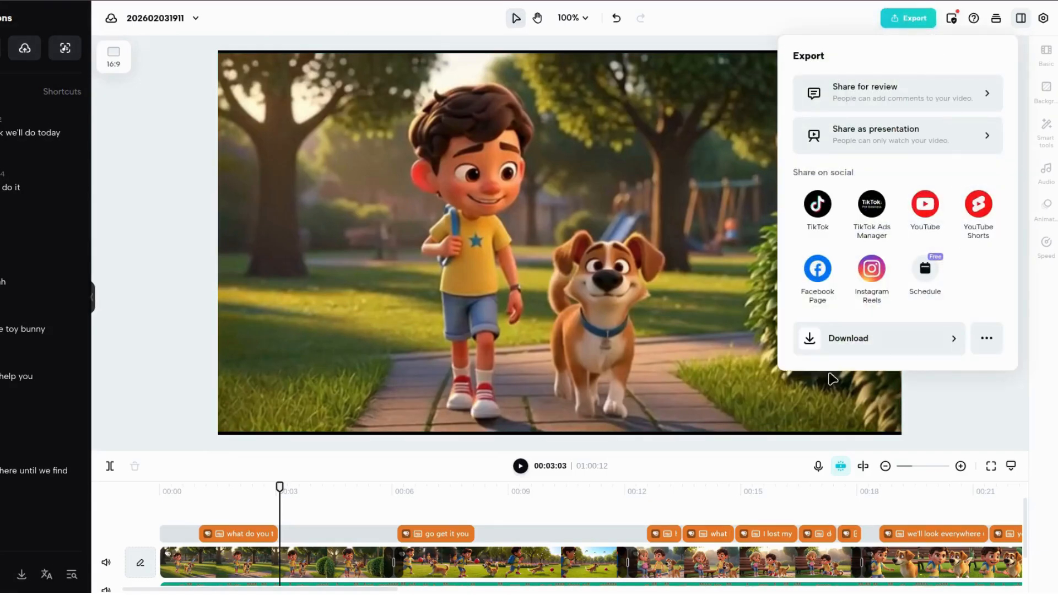
- Export the finished video for download as a 1080p, high-quality, 30fps MP4
{"action": "left_click", "coordinate": [813, 339]}
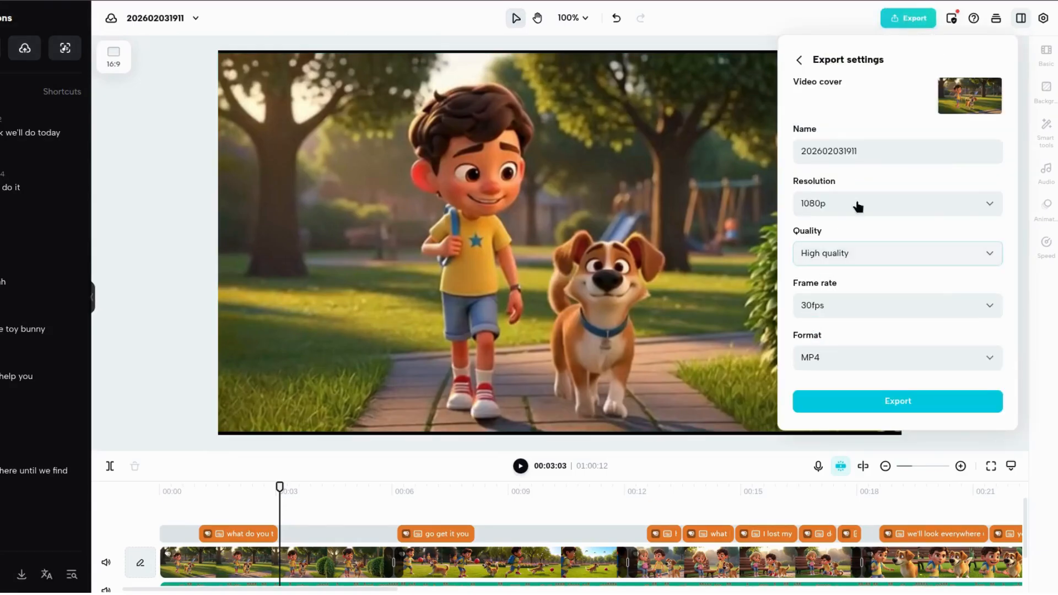
{"action": "left_click", "coordinate": [895, 405]}
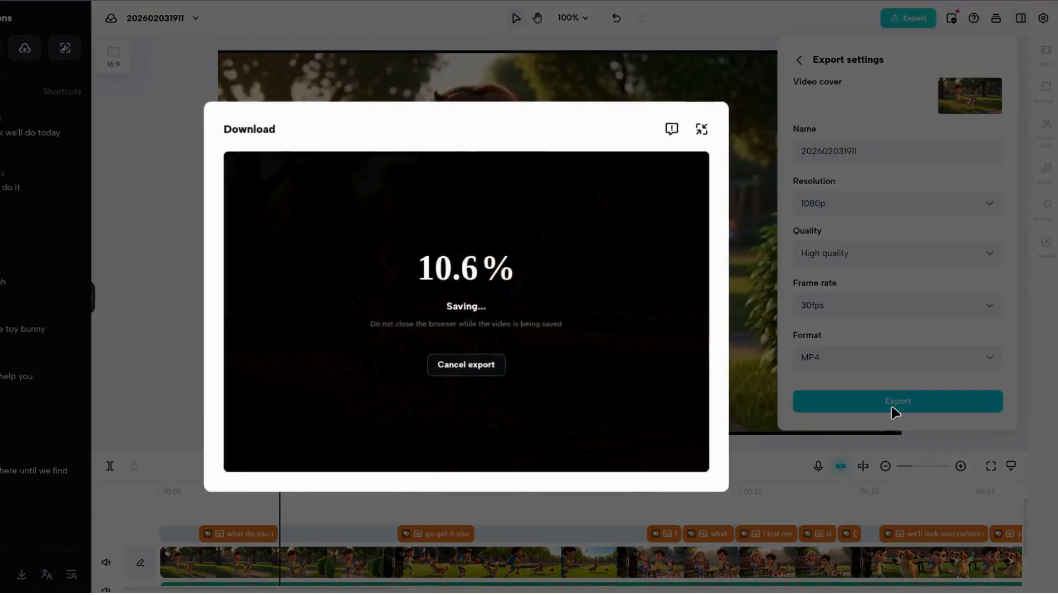